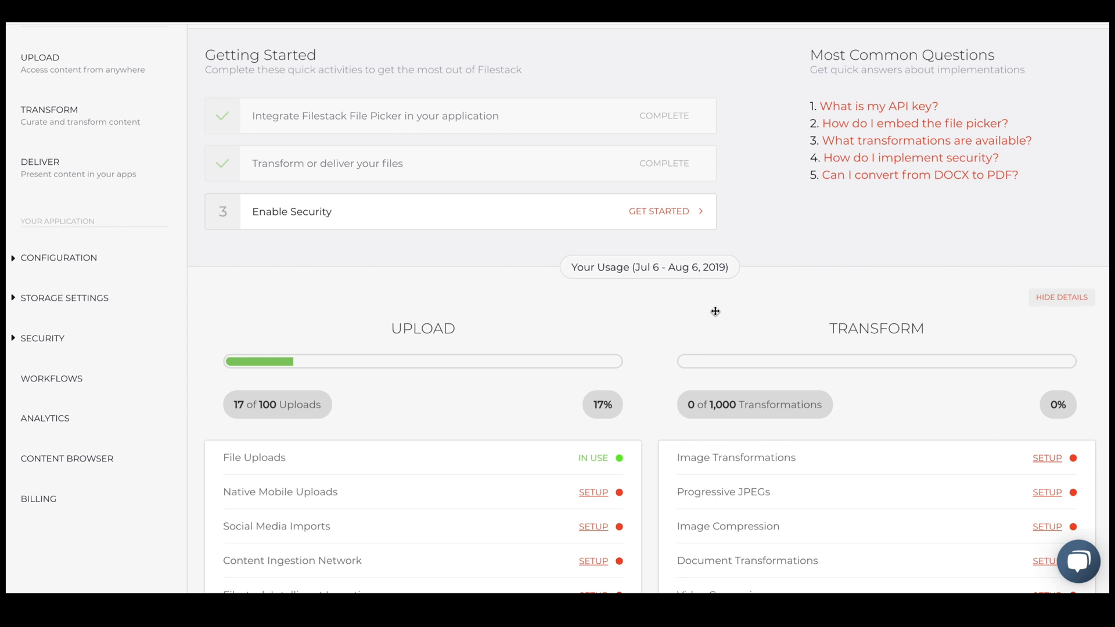
# - Create a new workflow, name it Object Detection and save it
pyautogui.click(51, 377)
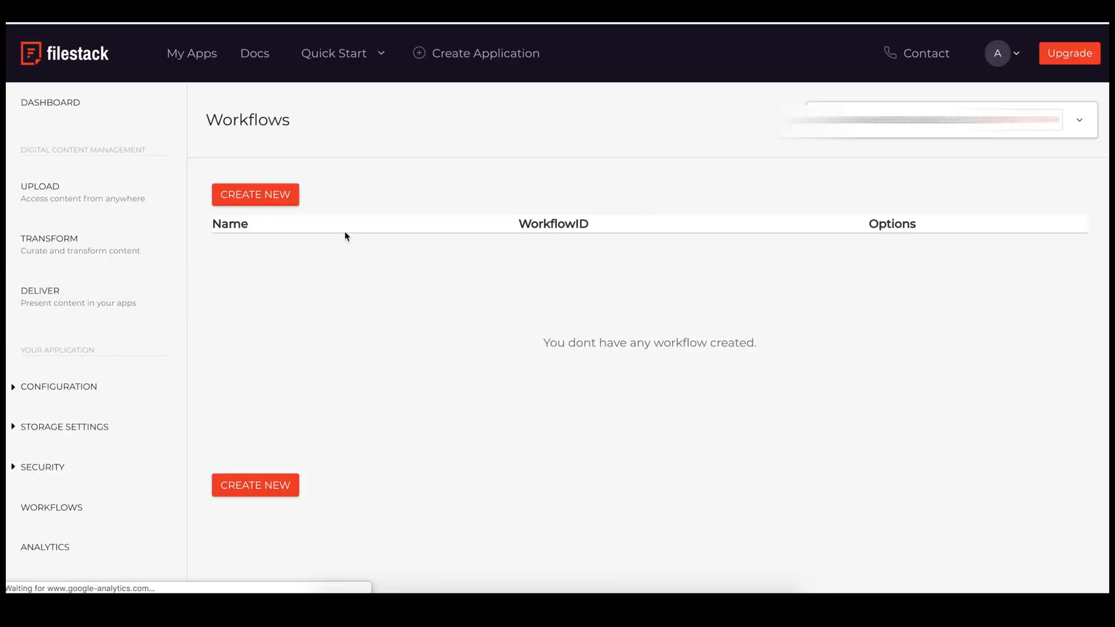
pyautogui.click(275, 193)
pyautogui.click(339, 386)
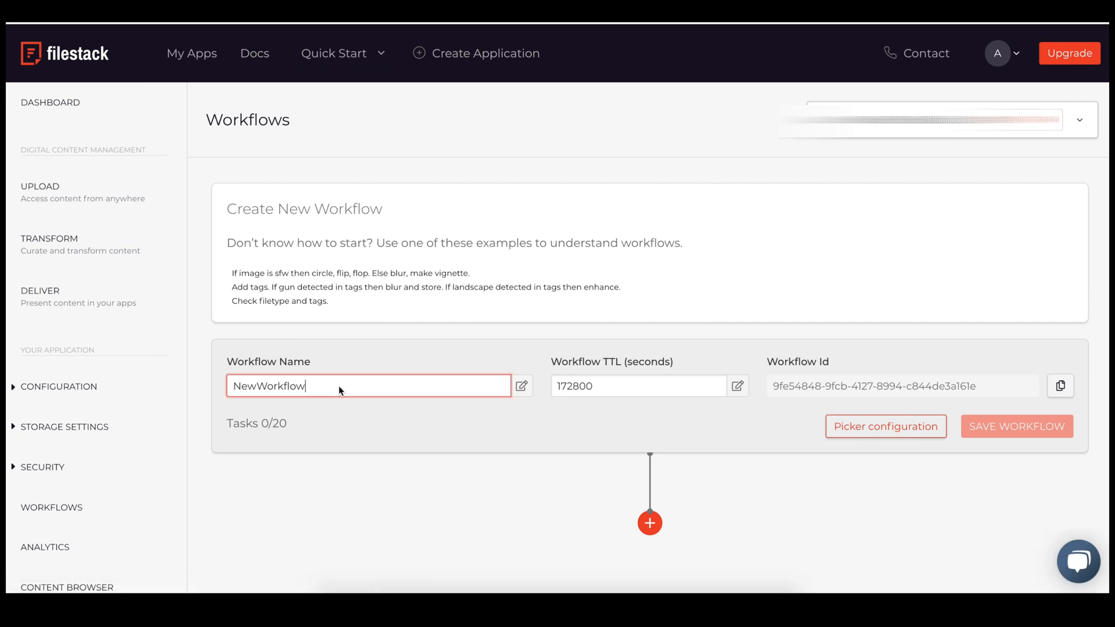
pyautogui.doubleClick(338, 386)
pyautogui.write('Object ')
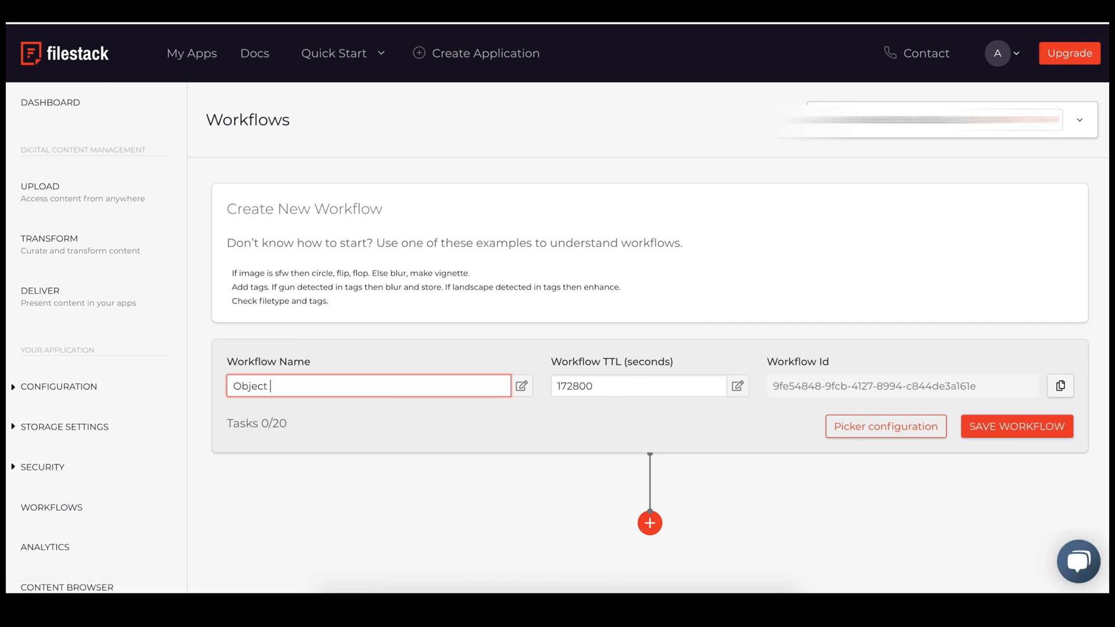
pyautogui.write('Detection')
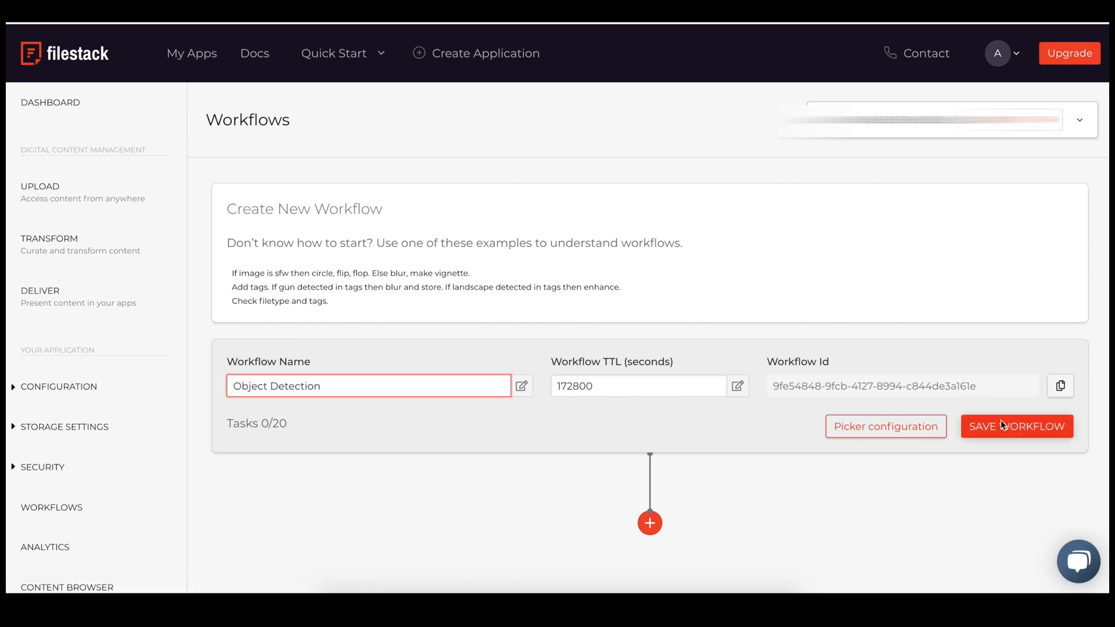
pyautogui.click(1001, 419)
pyautogui.scroll(-2, 789, 370)
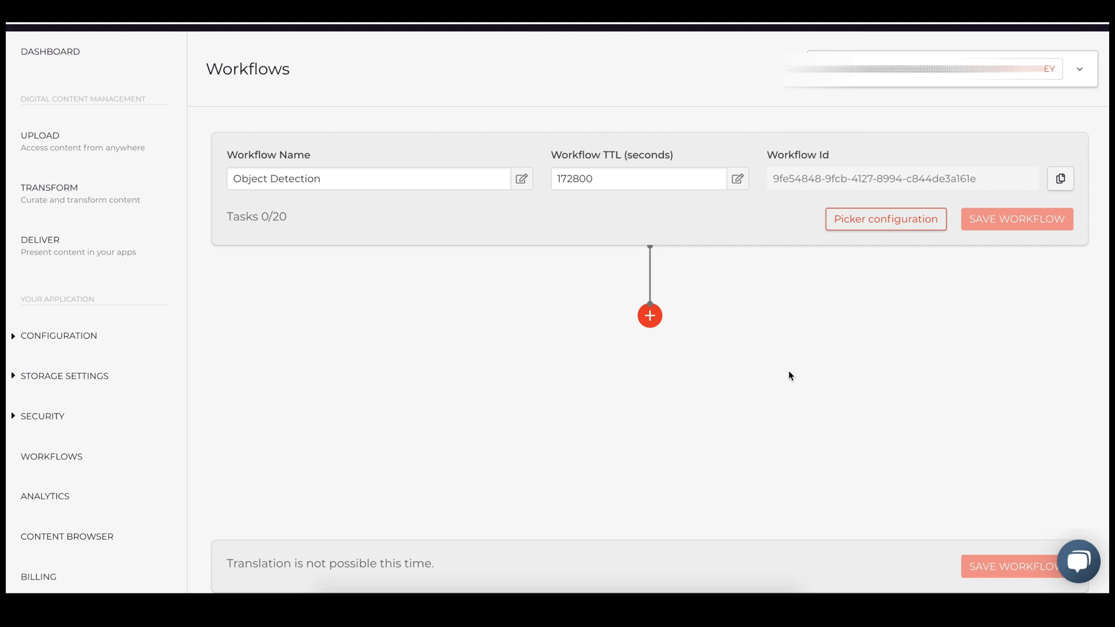
# - Add the Intelligence tags task as the workflow's first step and save it
pyautogui.click(650, 315)
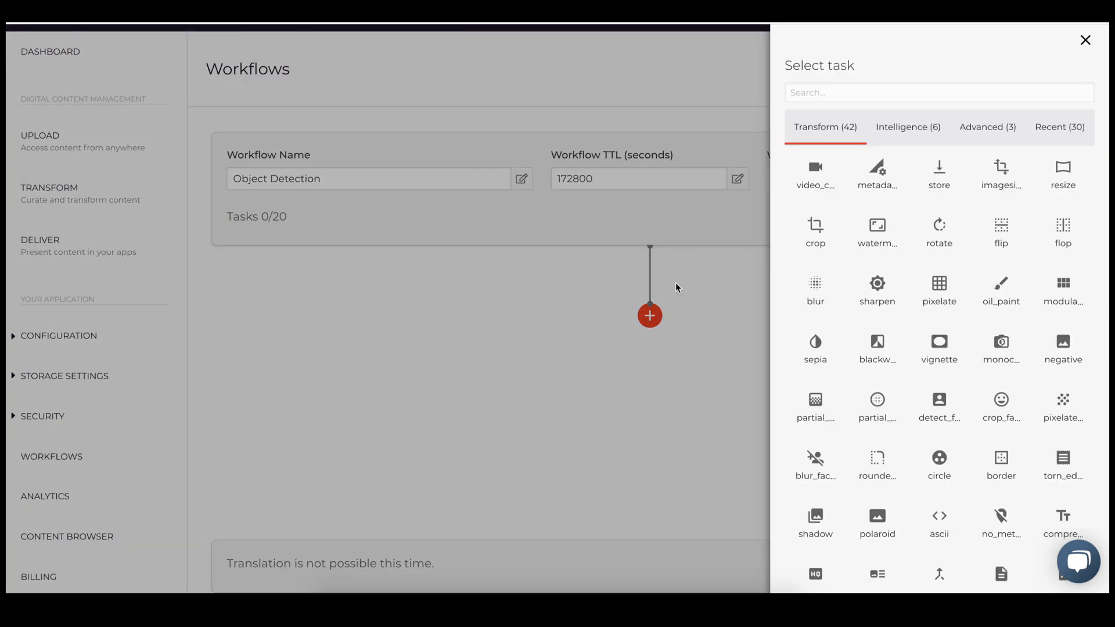
pyautogui.click(908, 126)
pyautogui.click(815, 170)
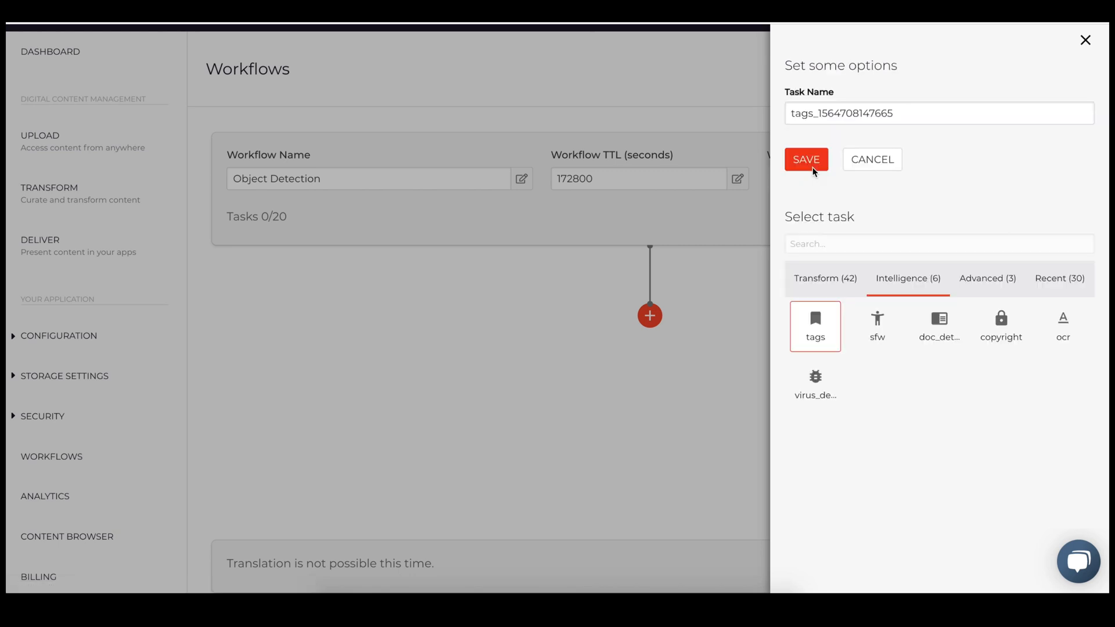
pyautogui.click(805, 161)
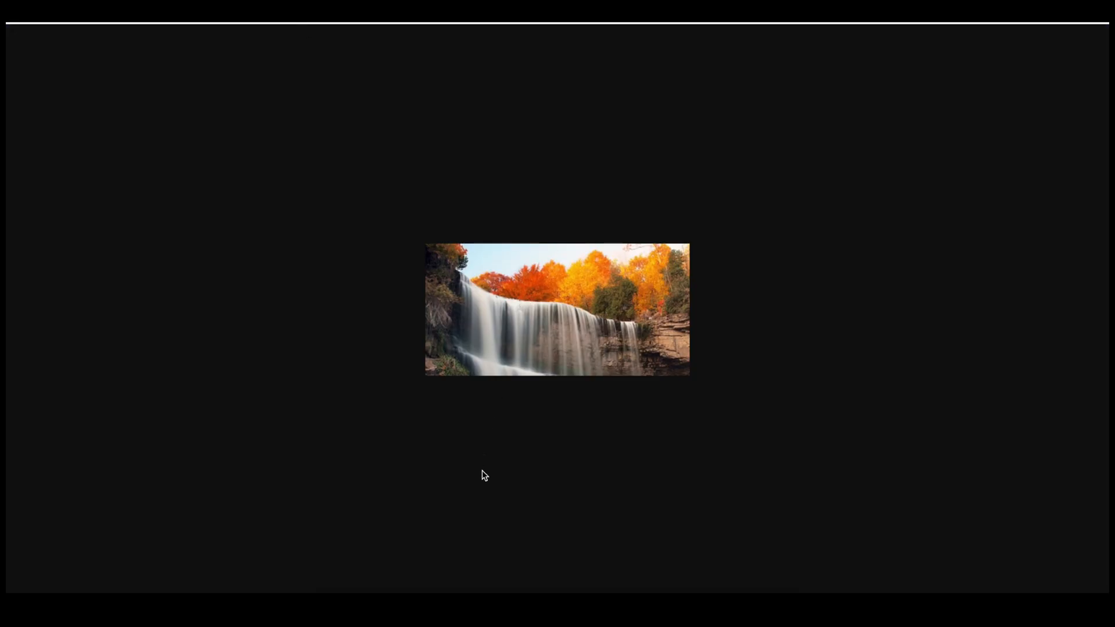
pyautogui.click(452, 579)
pyautogui.hscroll(-10, 477, 322)
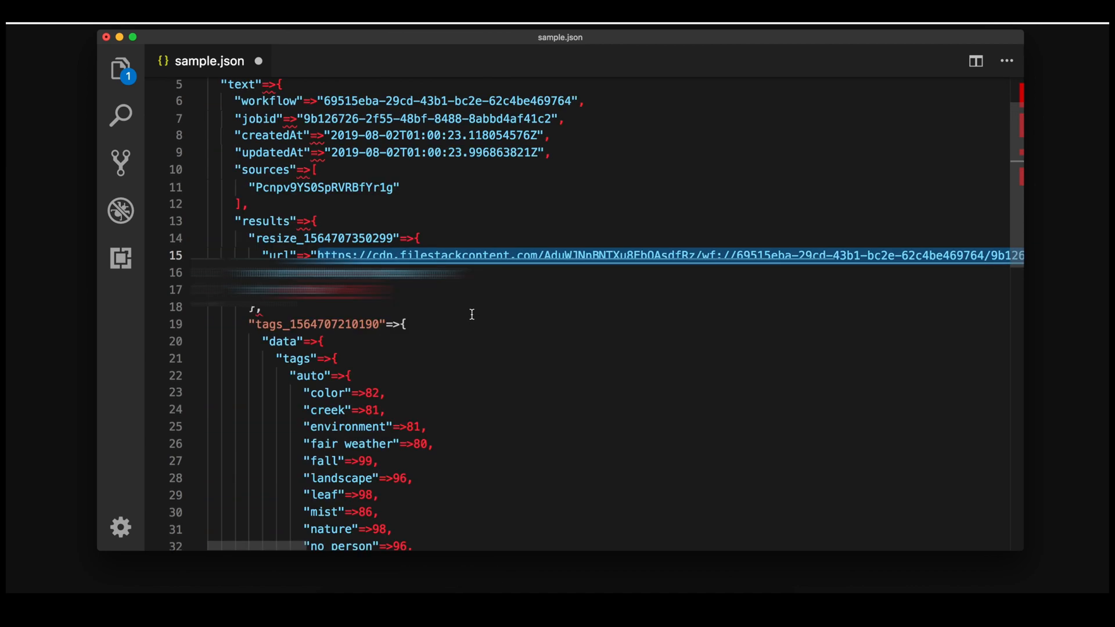
pyautogui.scroll(-3, 477, 322)
pyautogui.scroll(-5, 477, 322)
pyautogui.click(471, 313)
pyautogui.scroll(-1, 471, 315)
pyautogui.click(394, 362)
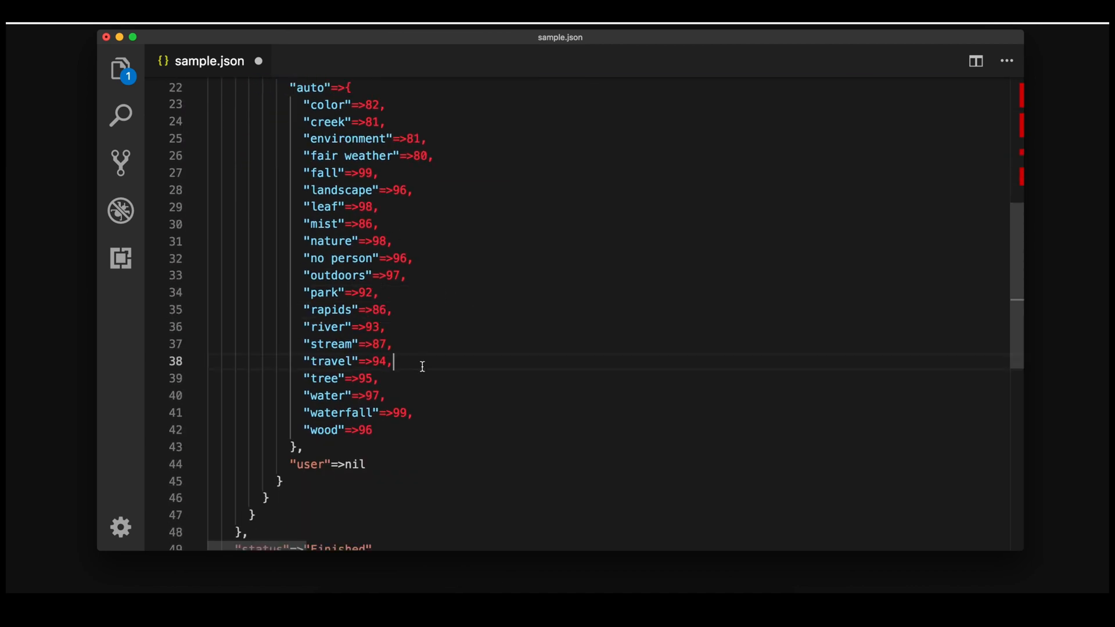
pyautogui.click(330, 412)
pyautogui.doubleClick(330, 413)
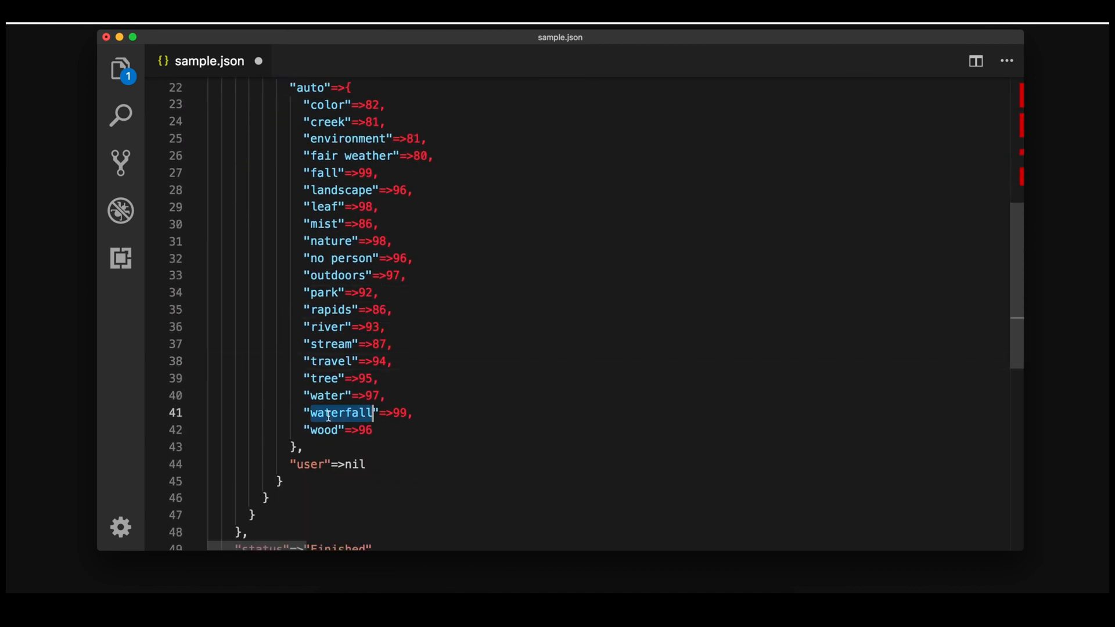
pyautogui.doubleClick(399, 413)
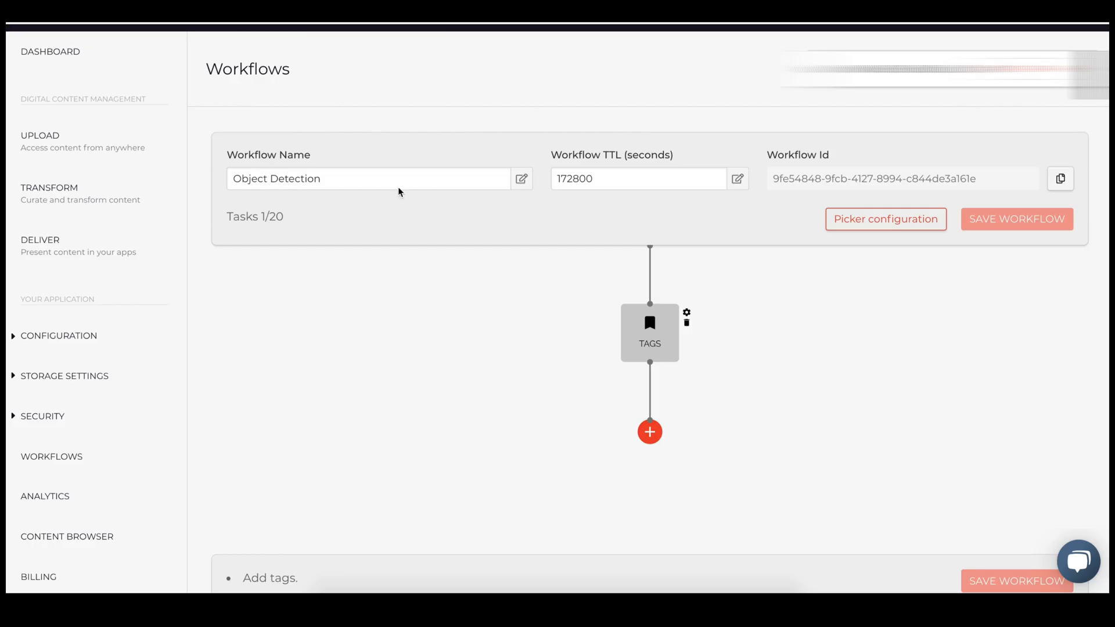
pyautogui.scroll(-1, 418, 249)
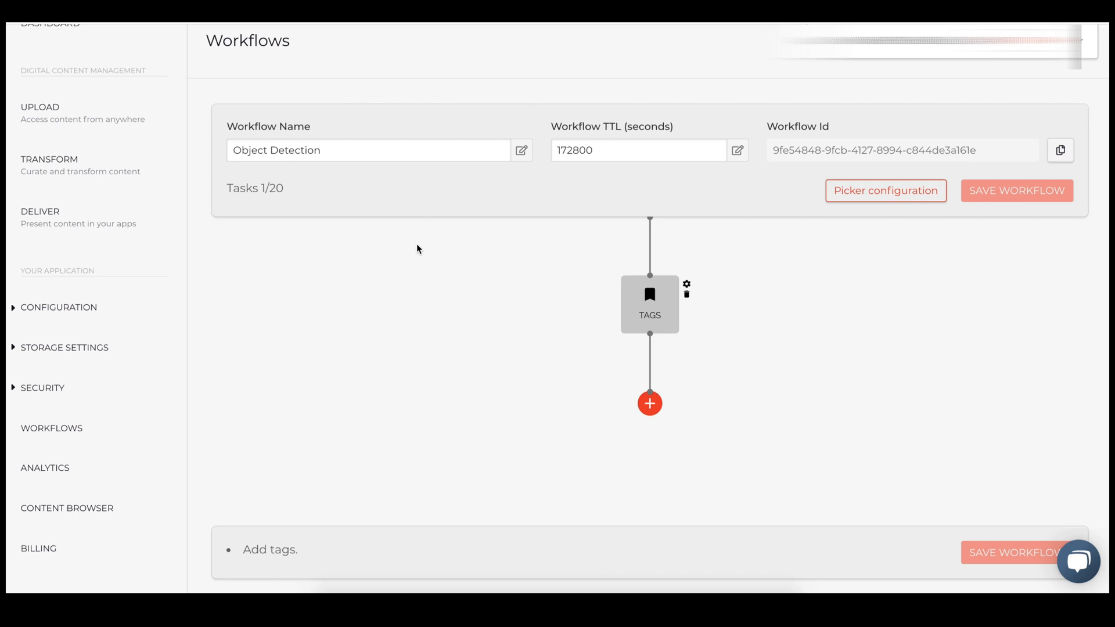
pyautogui.scroll(-2, 418, 249)
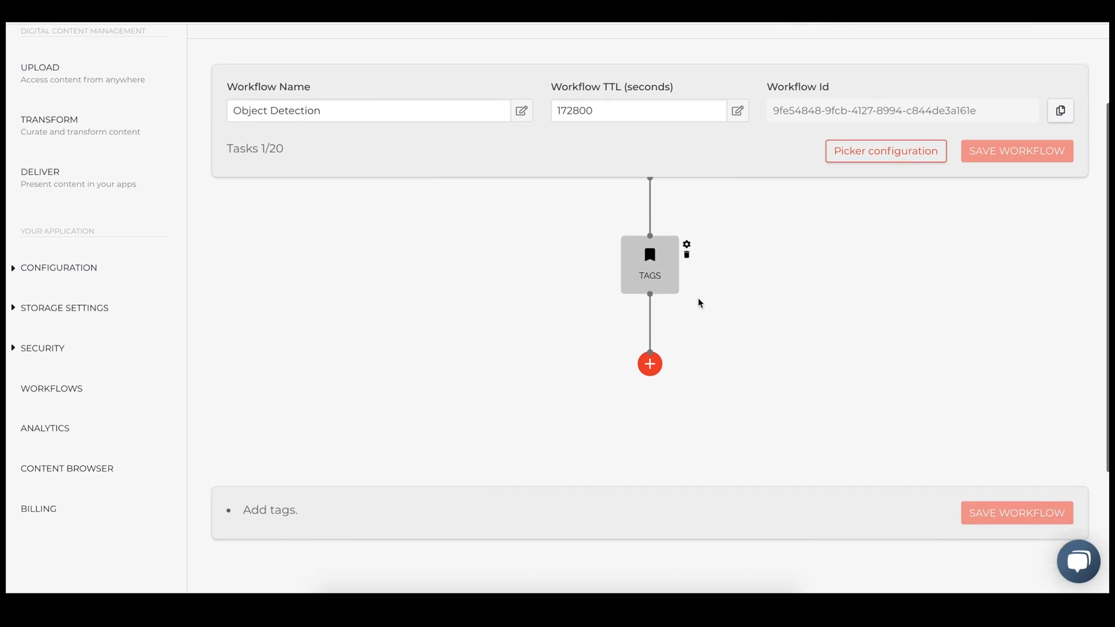
# - Bring up the task list to add a step after the TAGS node
pyautogui.click(650, 354)
# - Add a Transform blur task with amount 20, conditioned on tags.auto kex gun, and save it
pyautogui.click(824, 127)
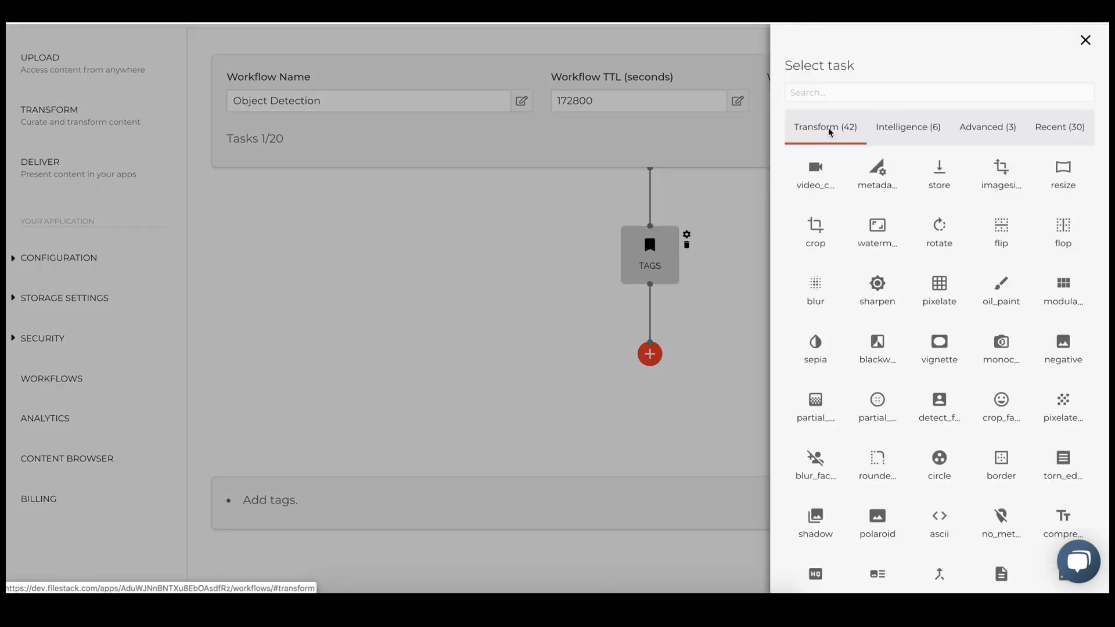
pyautogui.click(815, 283)
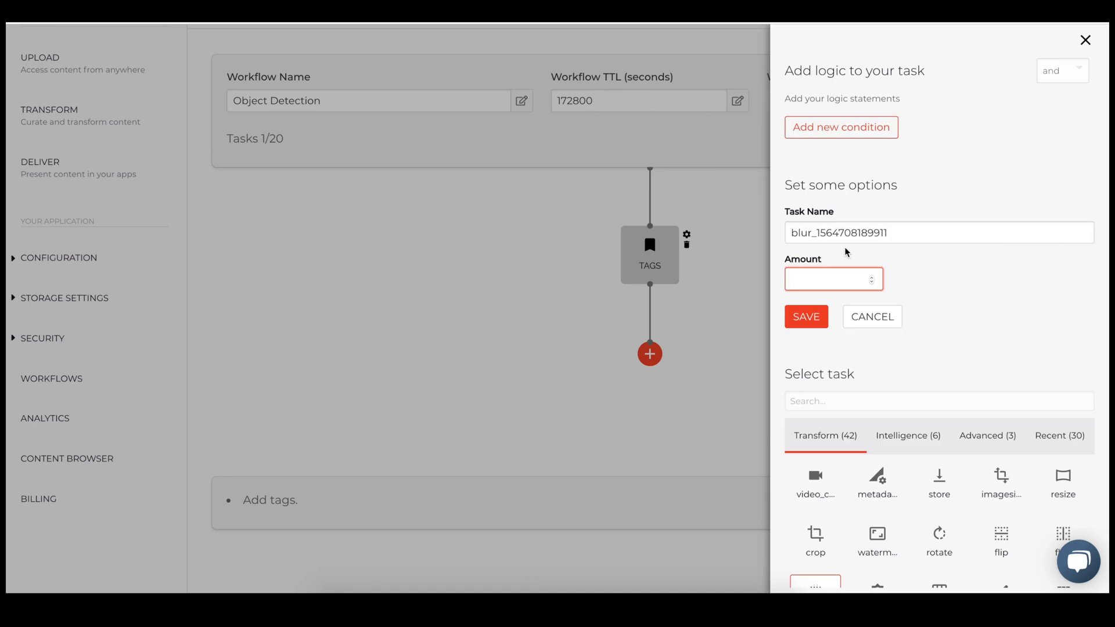
pyautogui.write('20')
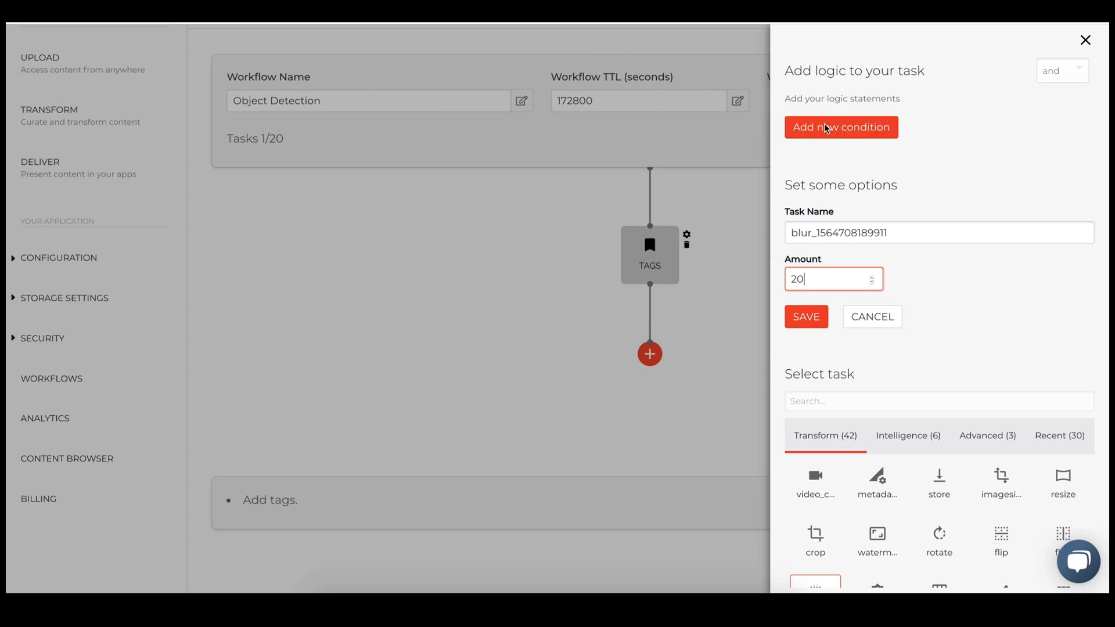
pyautogui.click(827, 127)
pyautogui.click(827, 131)
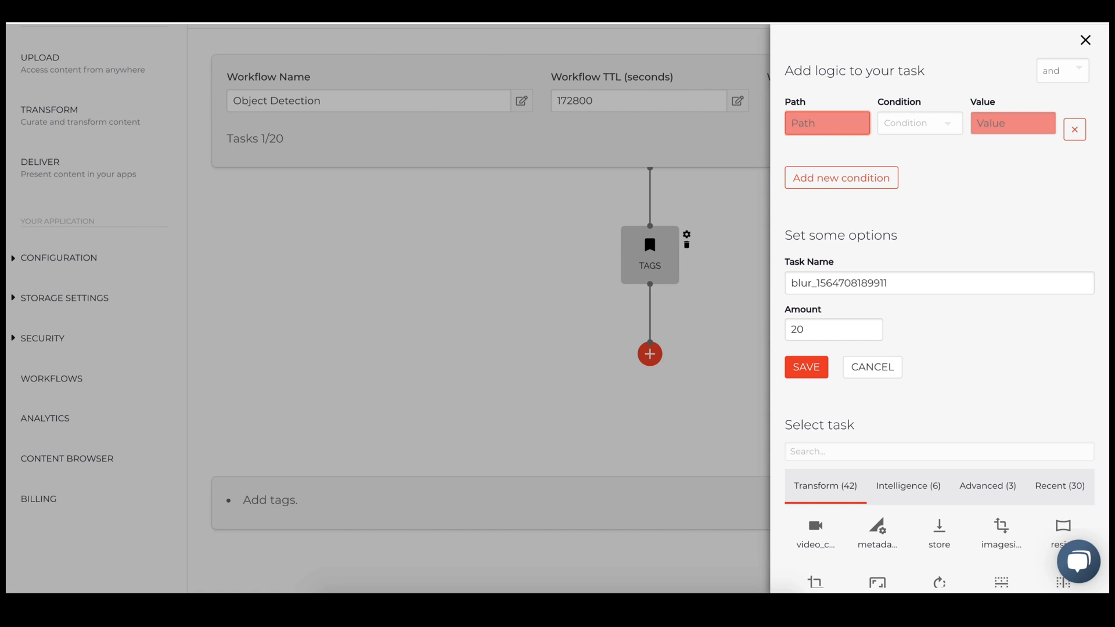
pyautogui.write('tags.auto')
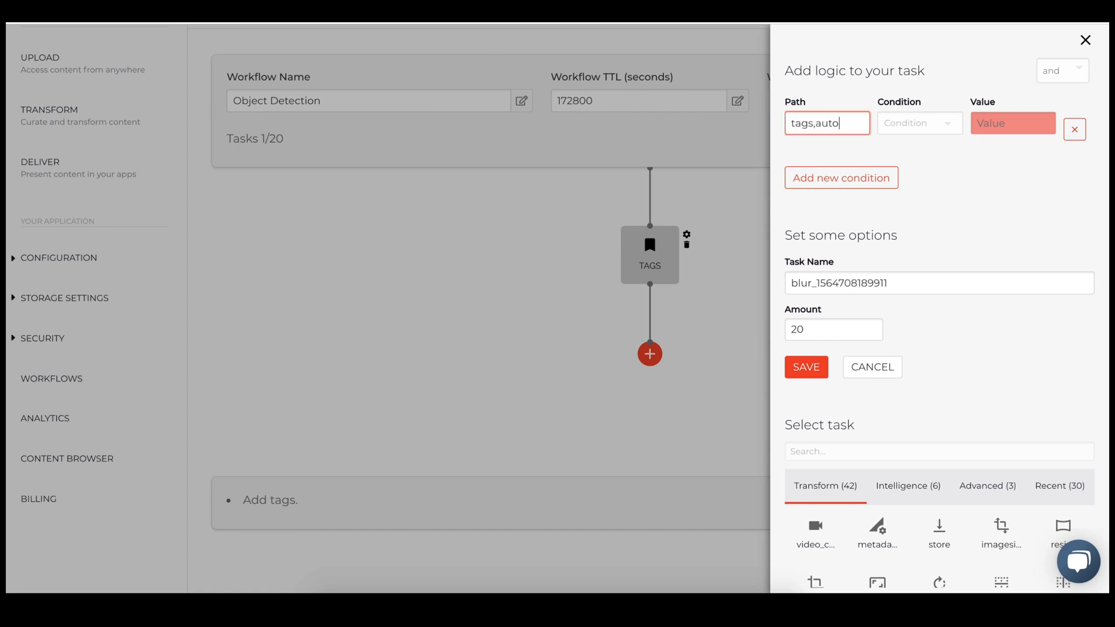
pyautogui.click(918, 123)
pyautogui.scroll(-3, 919, 244)
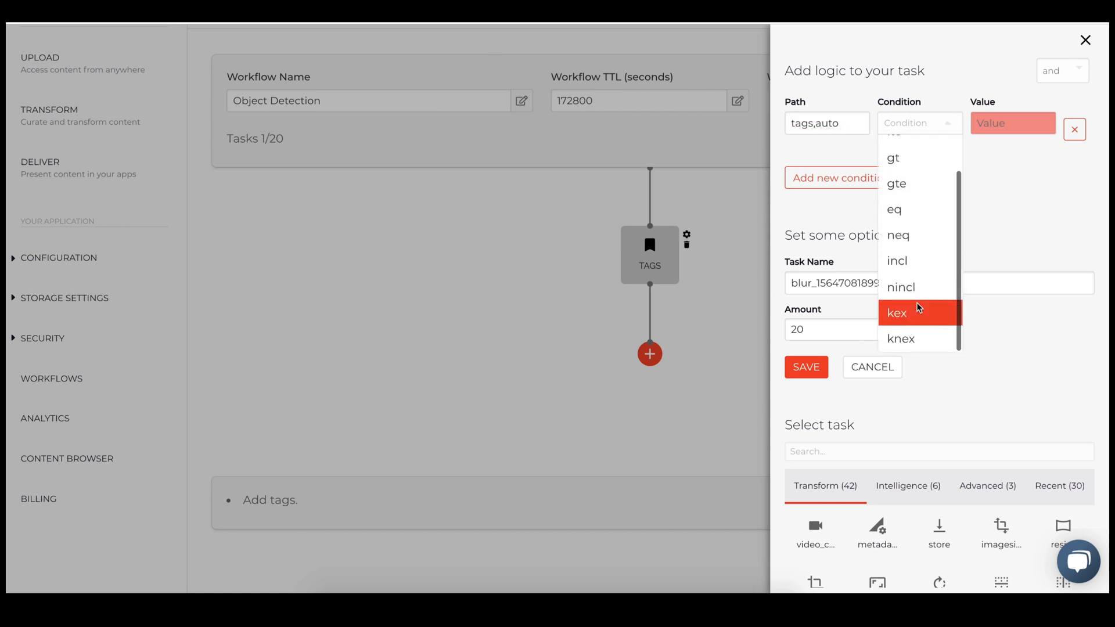
pyautogui.click(915, 311)
pyautogui.click(1016, 129)
pyautogui.write('gun')
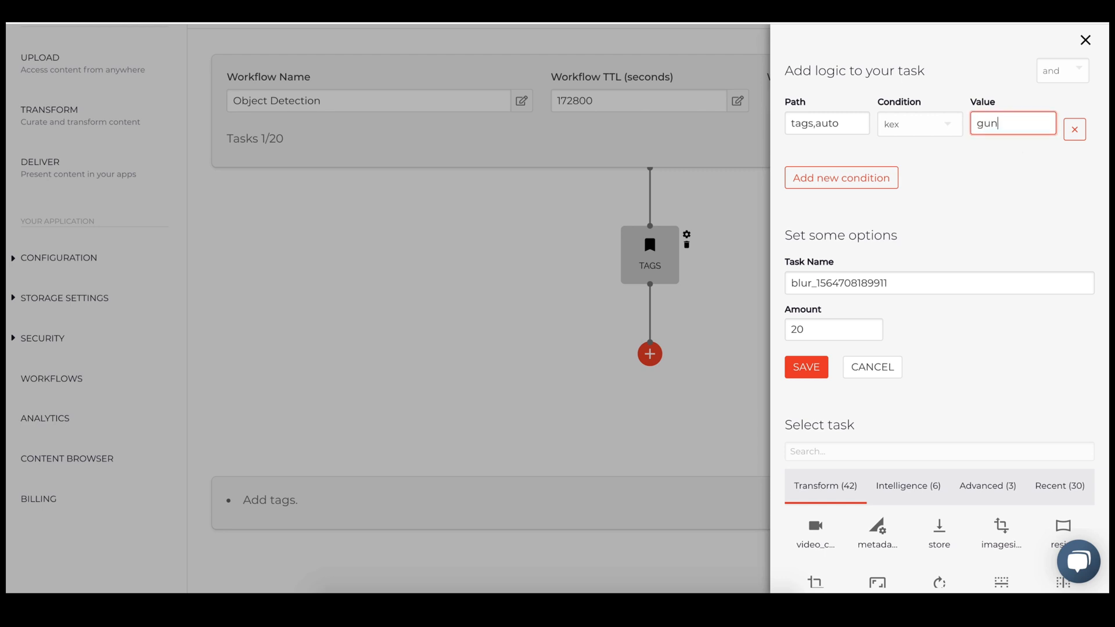
pyautogui.click(807, 367)
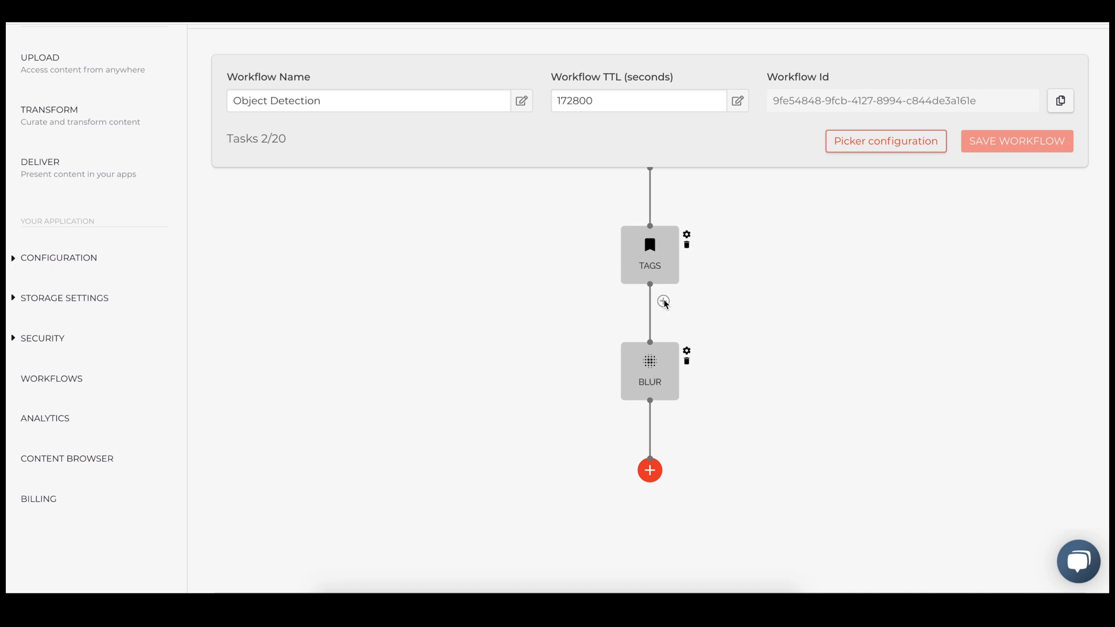
# - Branch off TAGS with a resize task set to width 400 and height 200
pyautogui.click(664, 302)
pyautogui.click(701, 353)
pyautogui.click(848, 91)
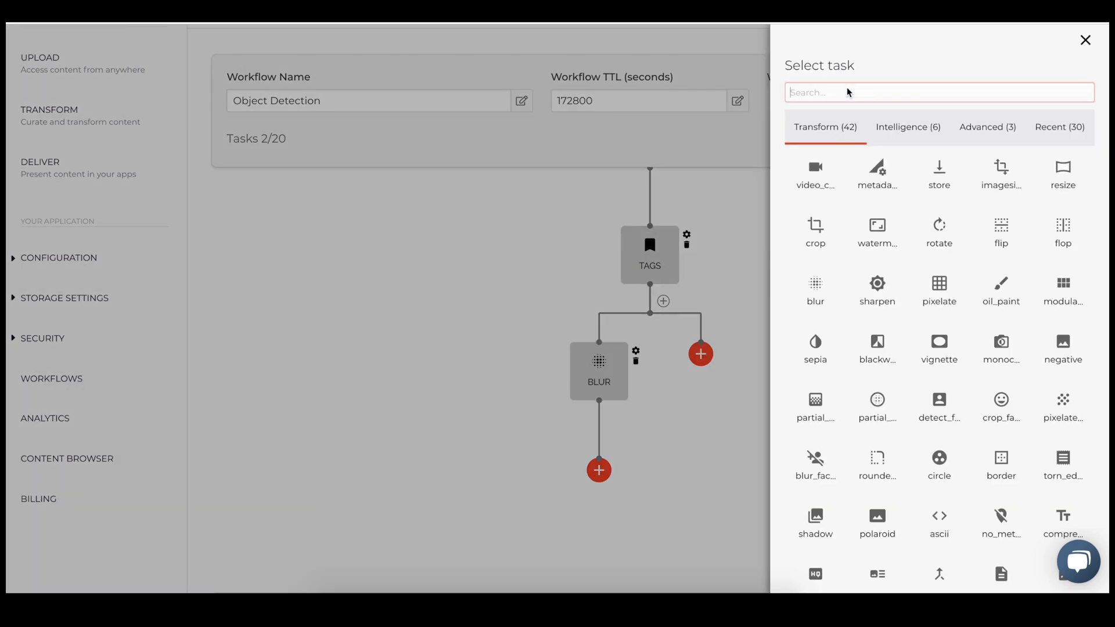
pyautogui.write('resize')
pyautogui.click(815, 174)
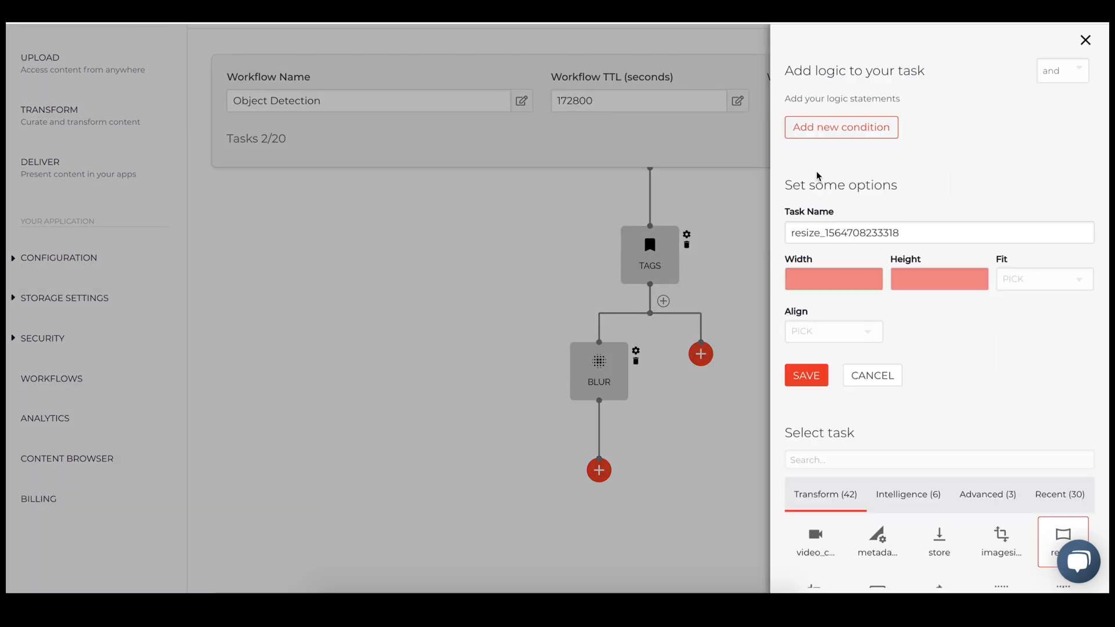
pyautogui.click(834, 279)
pyautogui.write('400')
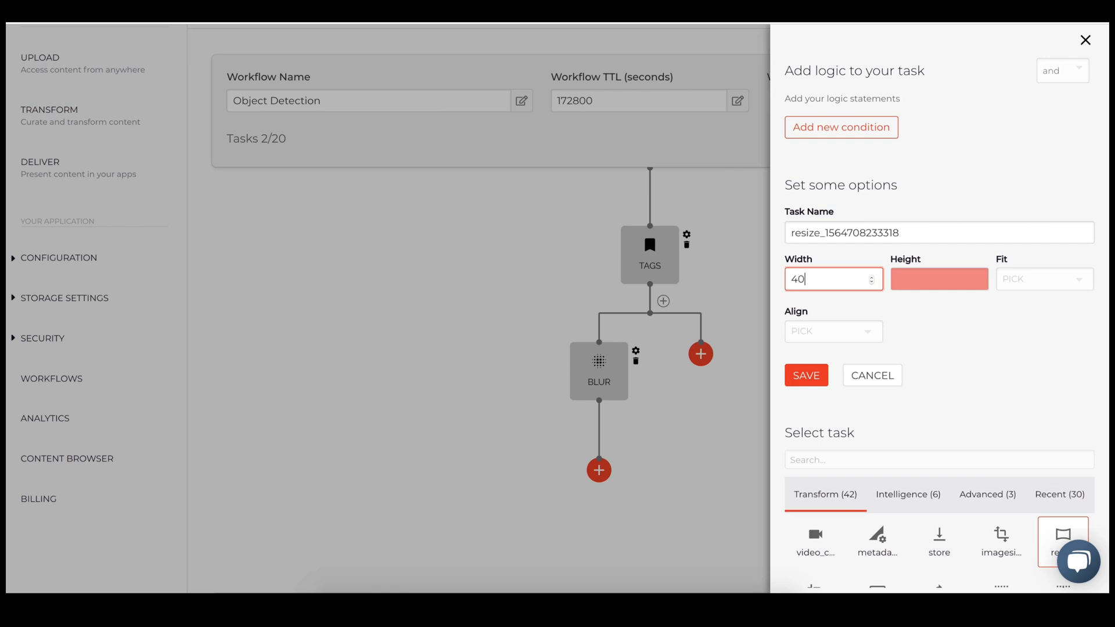
pyautogui.press('Tab')
pyautogui.write('200')
pyautogui.click(845, 188)
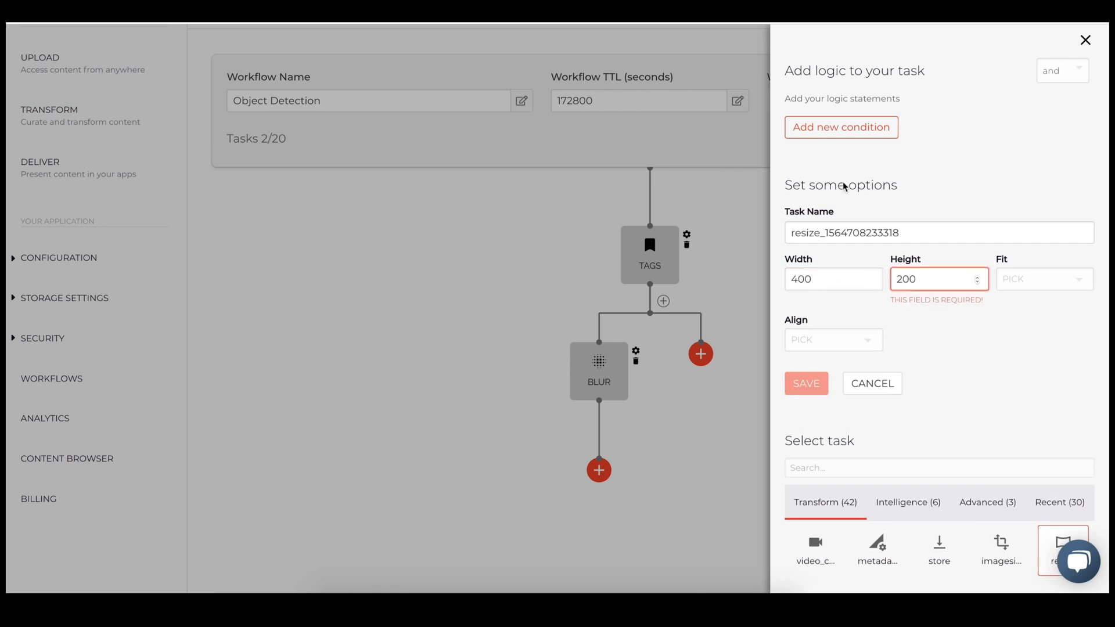
# - Condition the resize on tags.auto knex gun and save the workflow
pyautogui.click(887, 129)
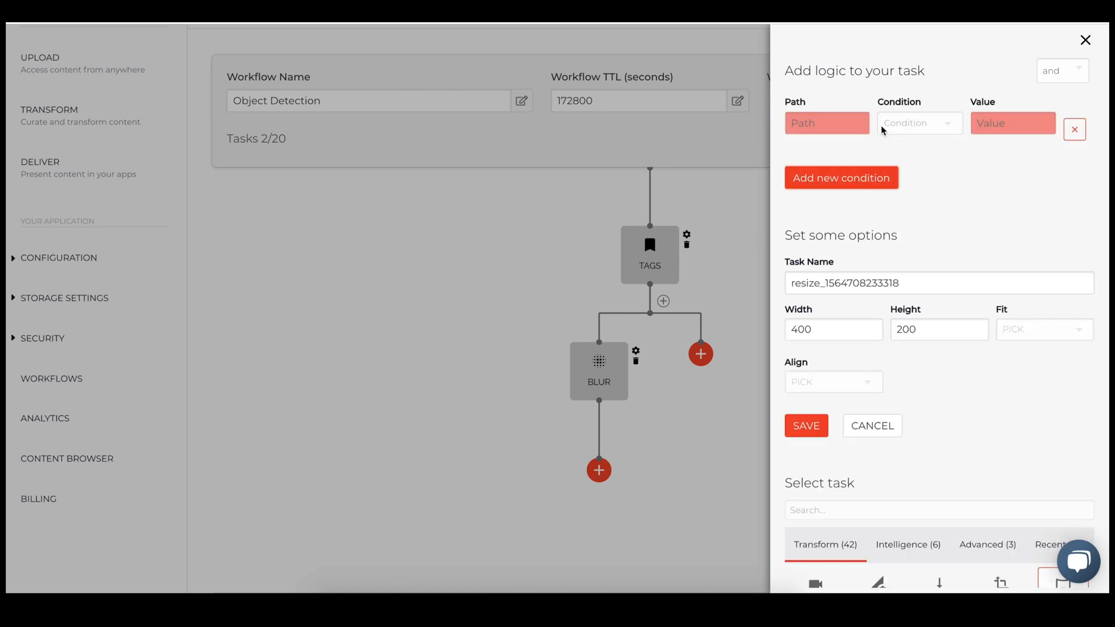
pyautogui.click(851, 129)
pyautogui.write('tags,auto')
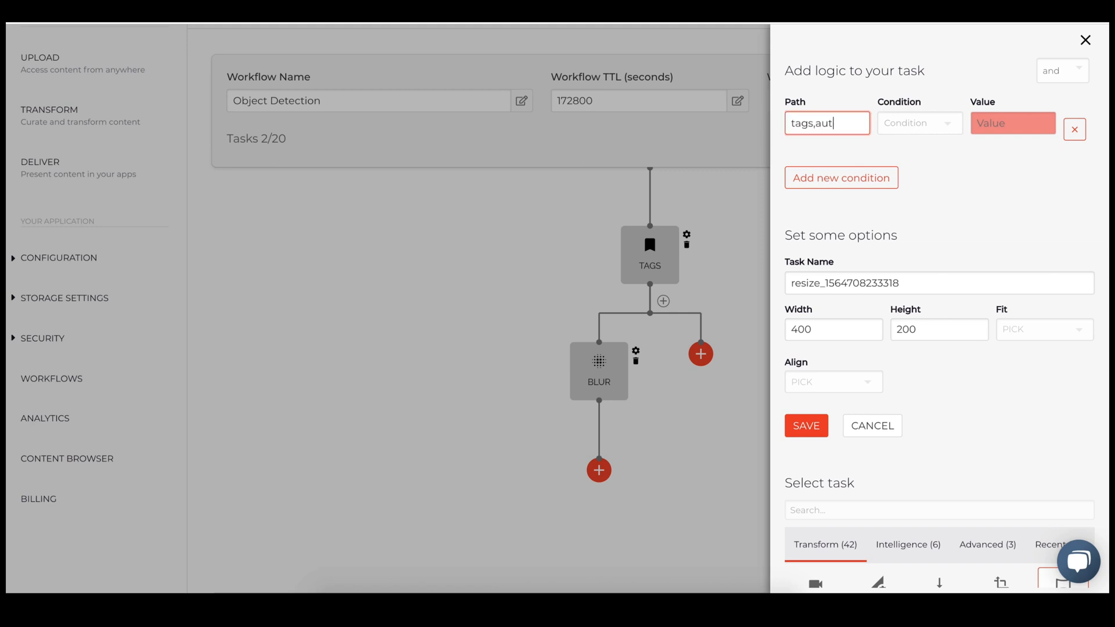
pyautogui.click(910, 123)
pyautogui.scroll(-3, 924, 262)
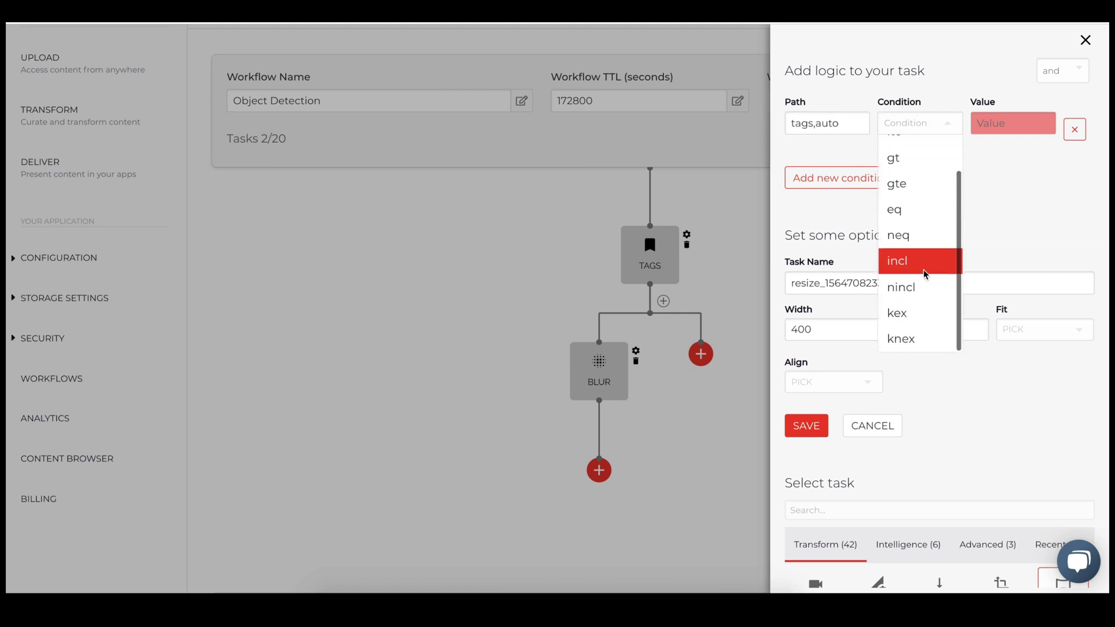
pyautogui.click(914, 334)
pyautogui.click(1003, 122)
pyautogui.write('gun')
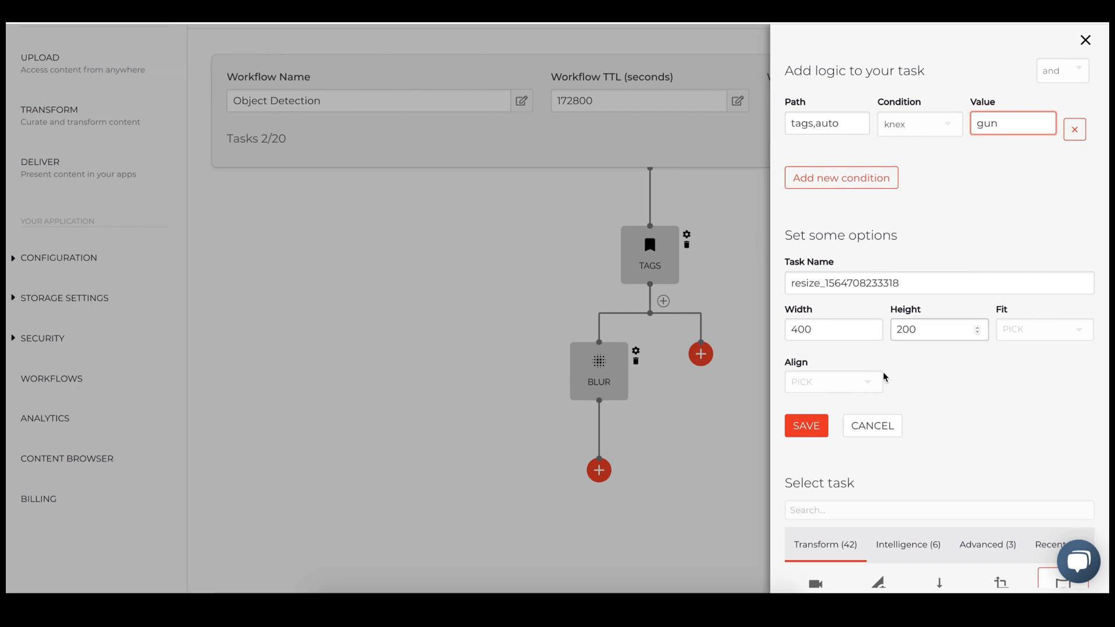
pyautogui.click(806, 426)
pyautogui.scroll(-1, 762, 364)
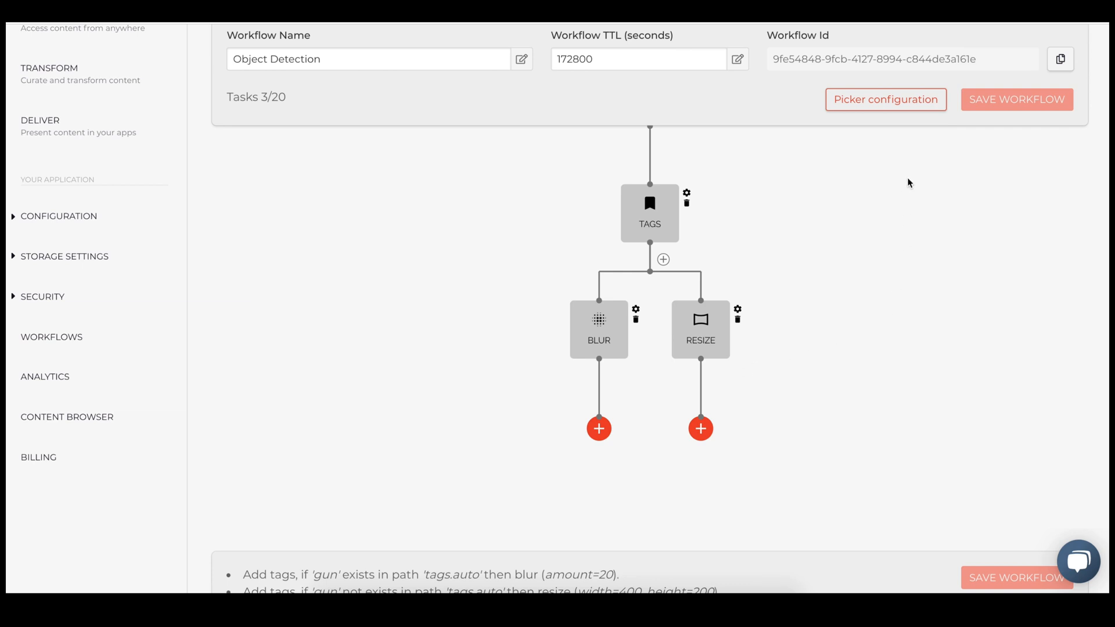
pyautogui.click(887, 109)
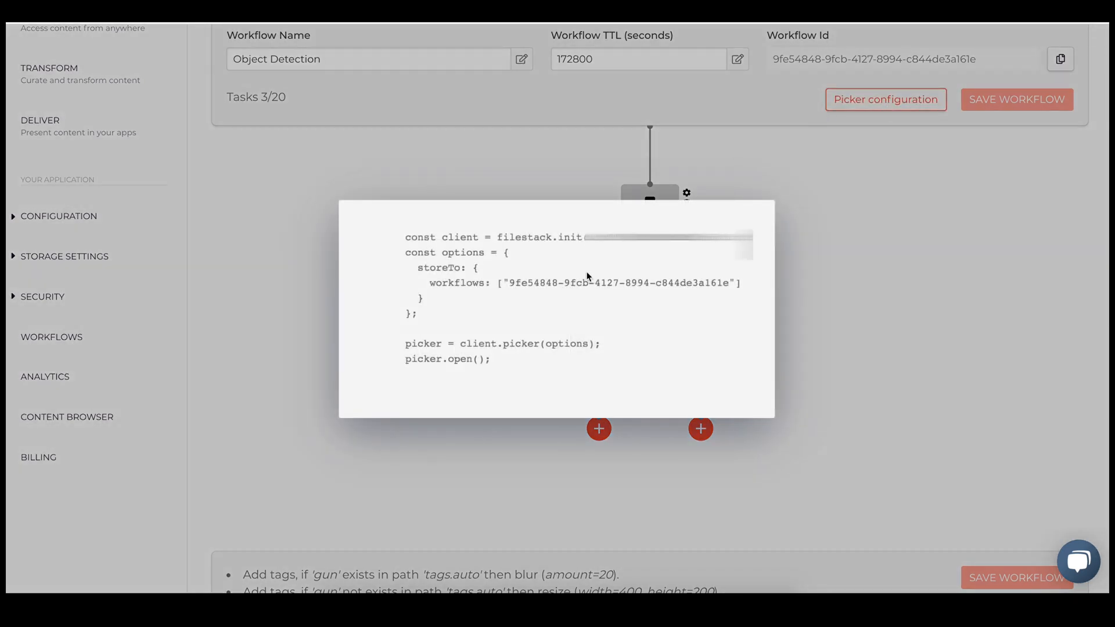
pyautogui.moveTo(528, 395); pyautogui.dragTo(402, 224)
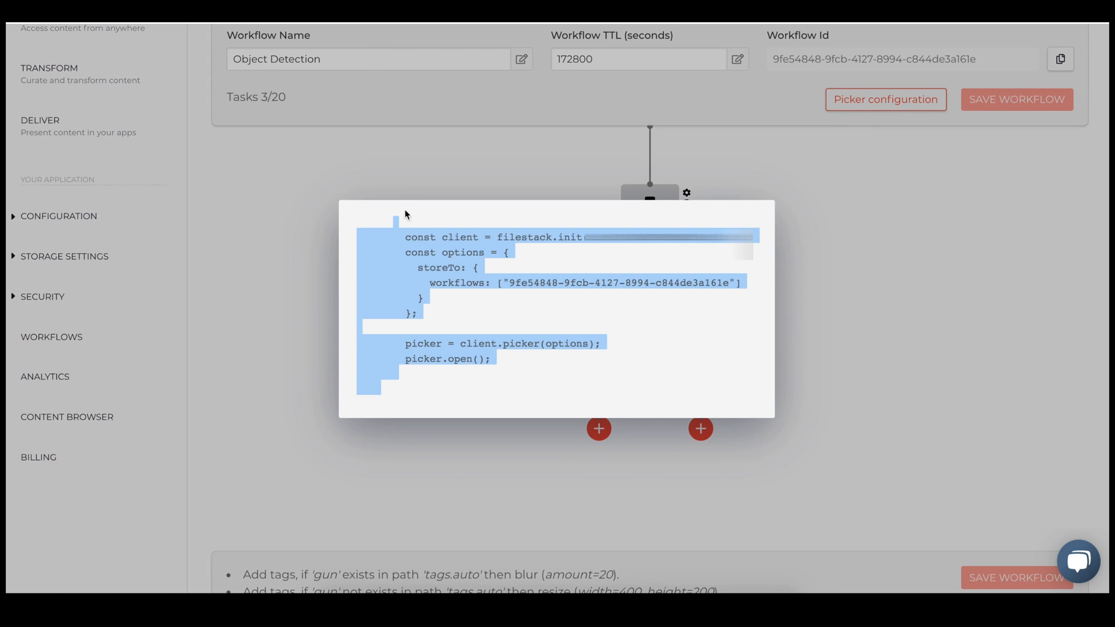
pyautogui.click(418, 154)
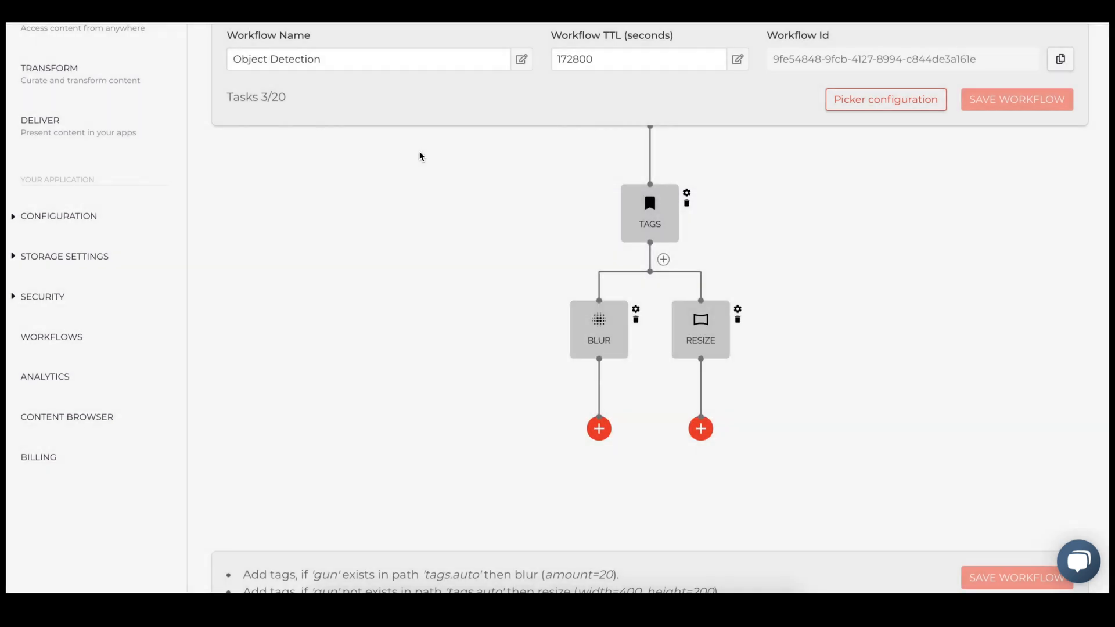
pyautogui.click(62, 217)
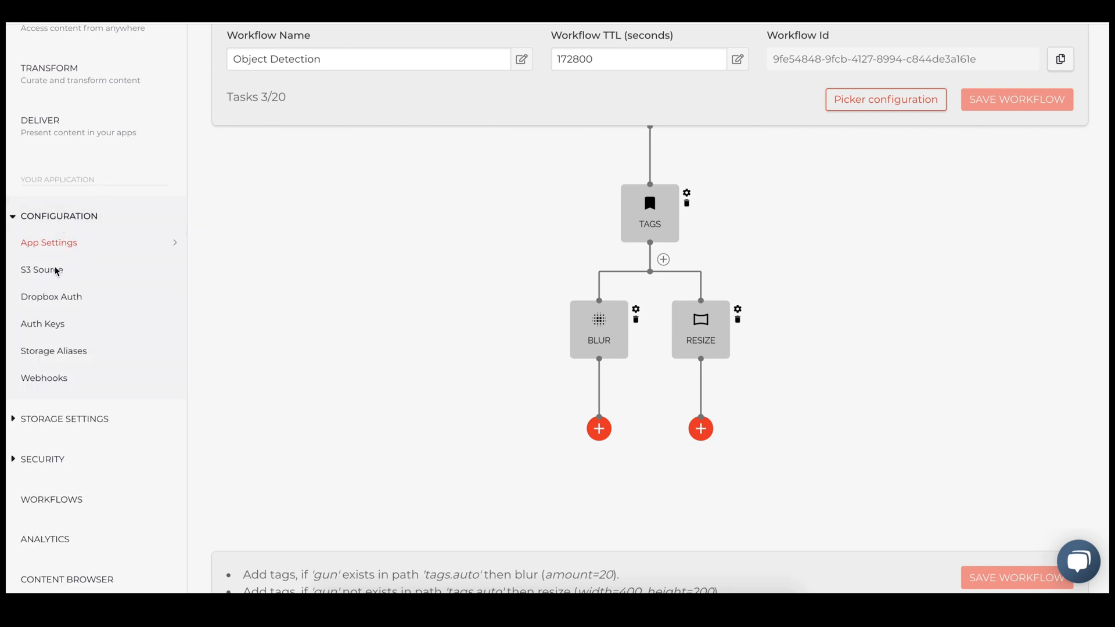
pyautogui.click(44, 379)
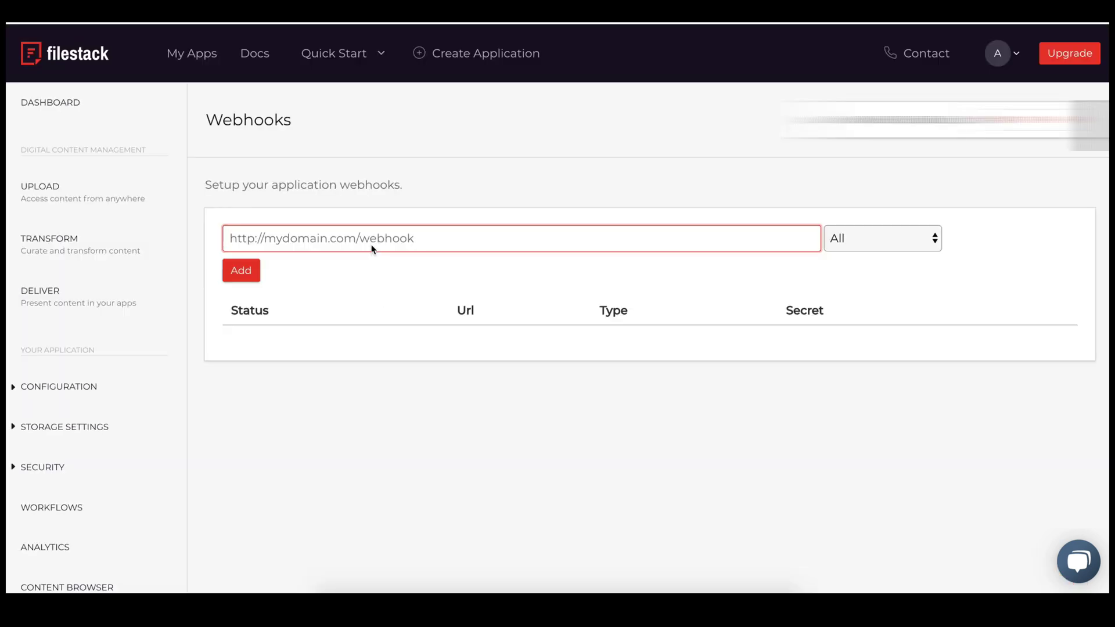
pyautogui.click(376, 238)
pyautogui.write('https://workflow-app-1232.herokuapp.com/')
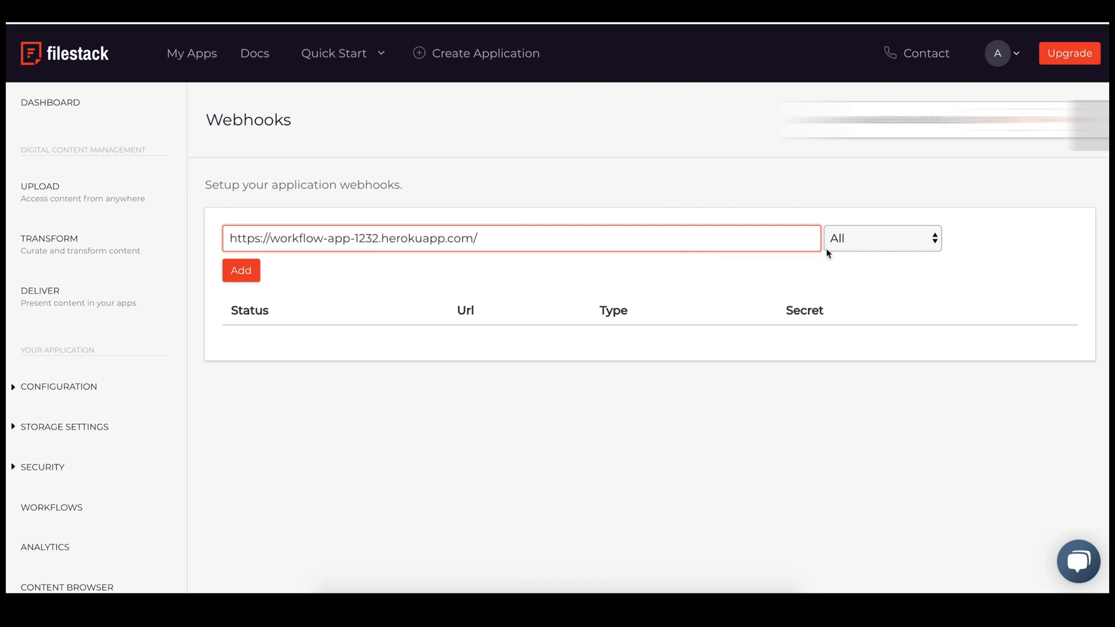
pyautogui.click(881, 238)
pyautogui.click(875, 329)
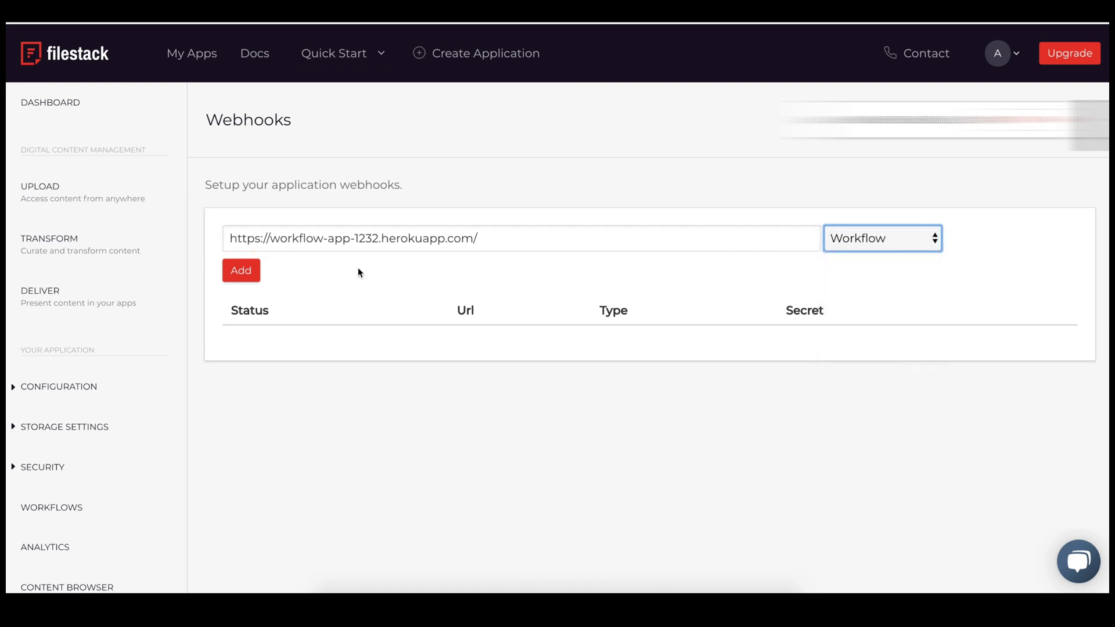
pyautogui.click(237, 266)
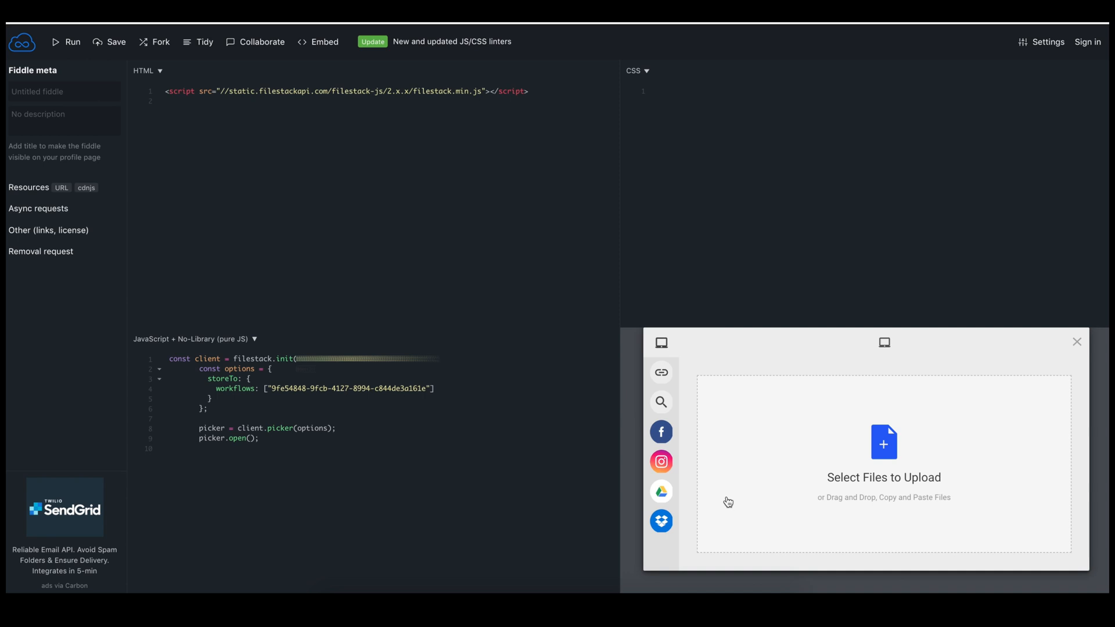
# - Upload guns.jpeg through the JSFiddle workflow picker
pyautogui.click(818, 461)
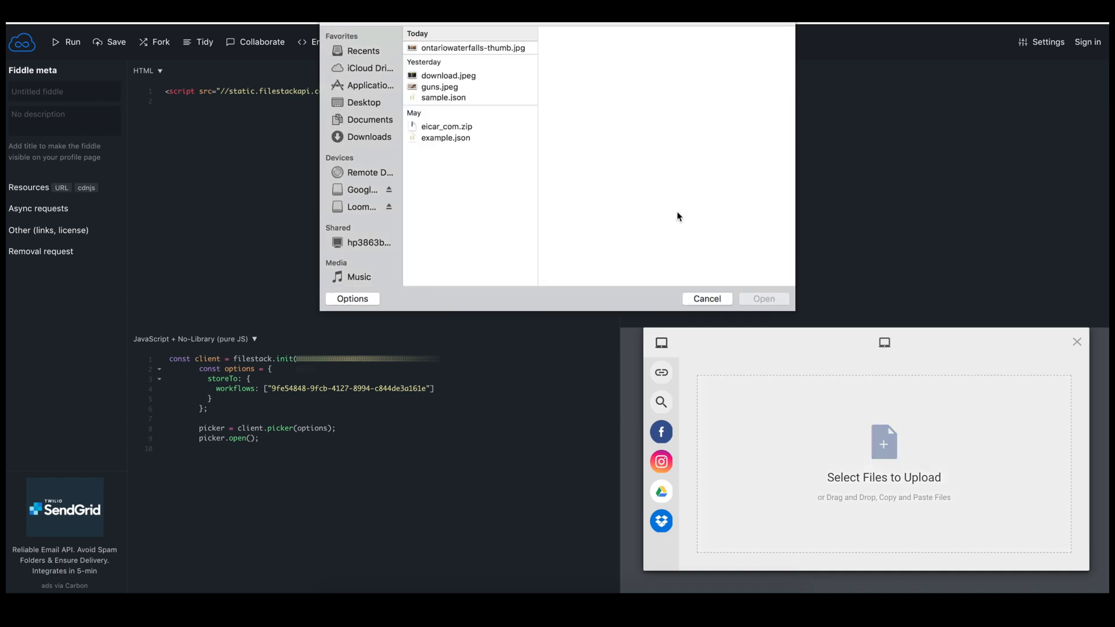
pyautogui.click(445, 87)
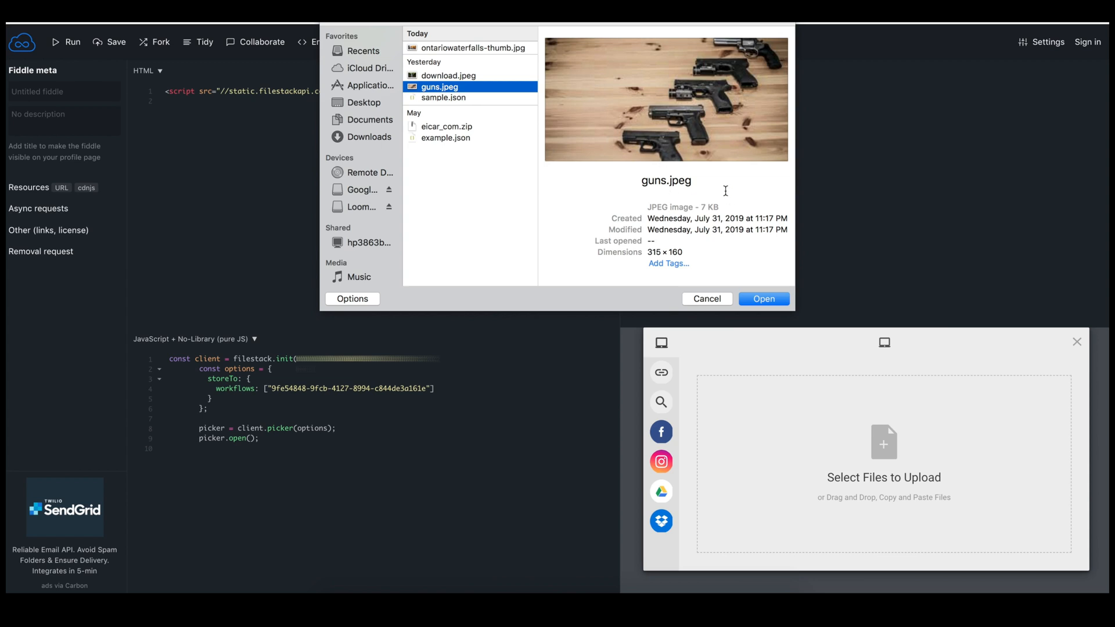
pyautogui.click(764, 299)
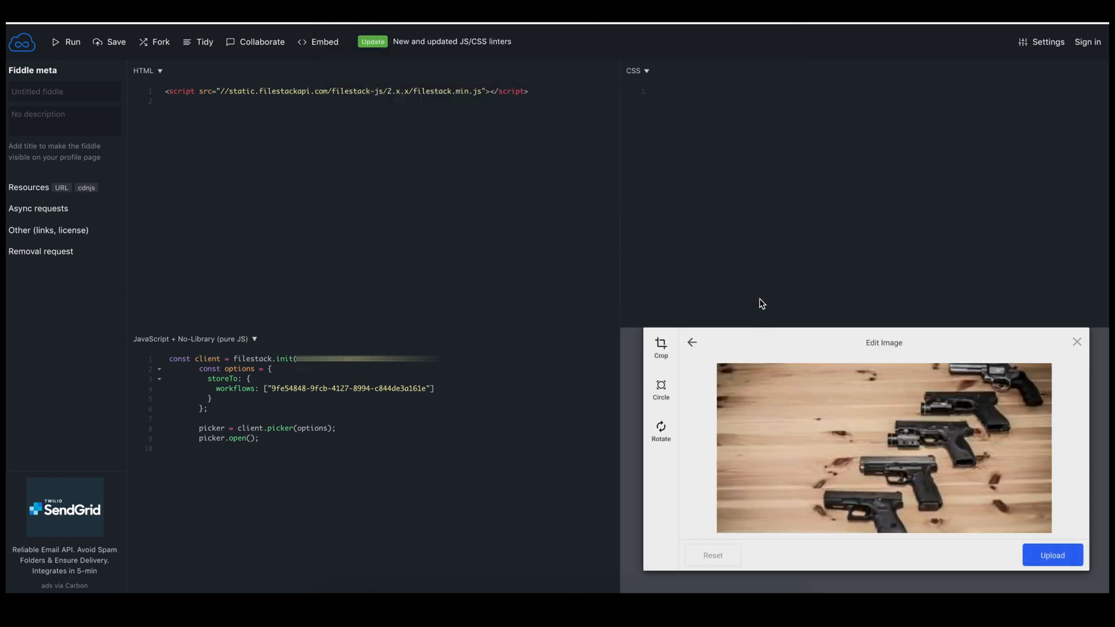
pyautogui.click(1049, 555)
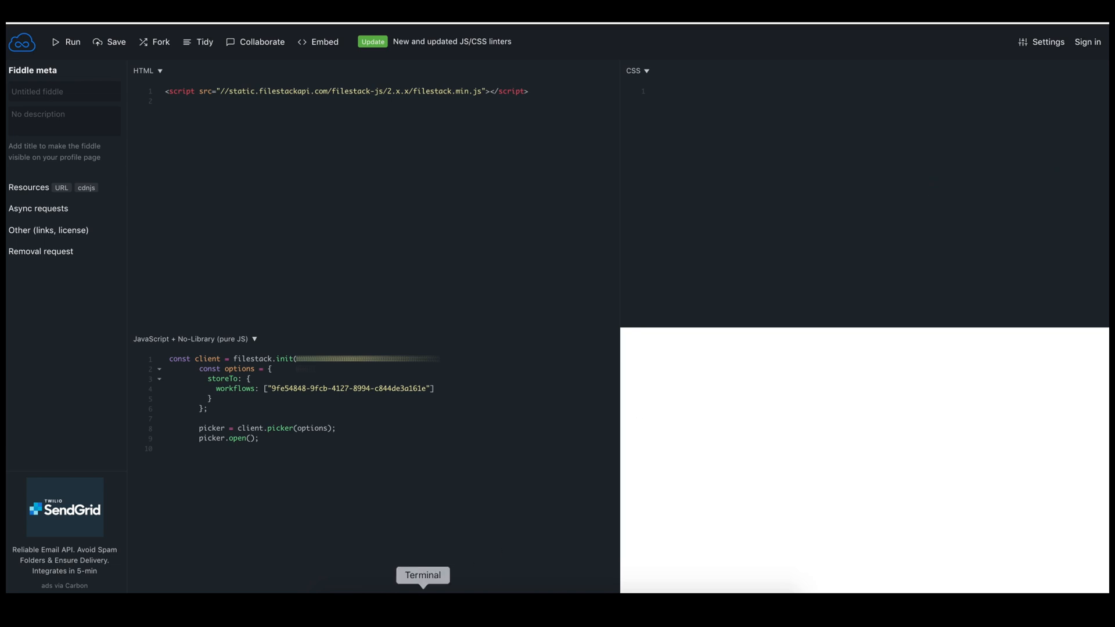
# - Select and copy the latest webhook JSON payload from the Terminal server logs
pyautogui.click(423, 606)
pyautogui.scroll(-5, 690, 319)
pyautogui.scroll(-5, 784, 261)
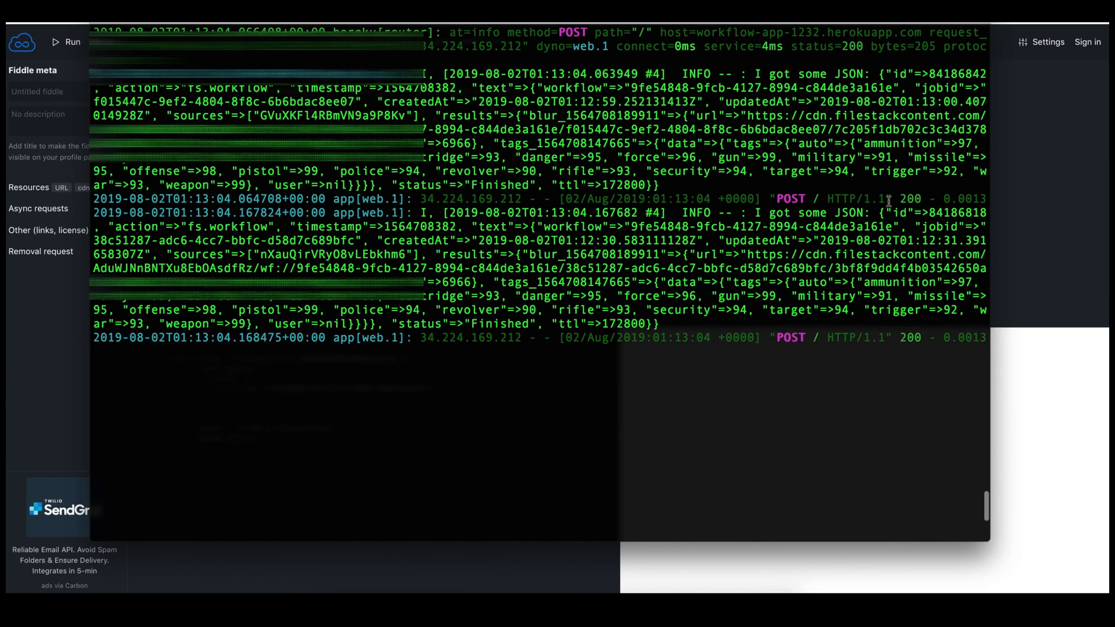
pyautogui.moveTo(882, 212); pyautogui.dragTo(858, 319)
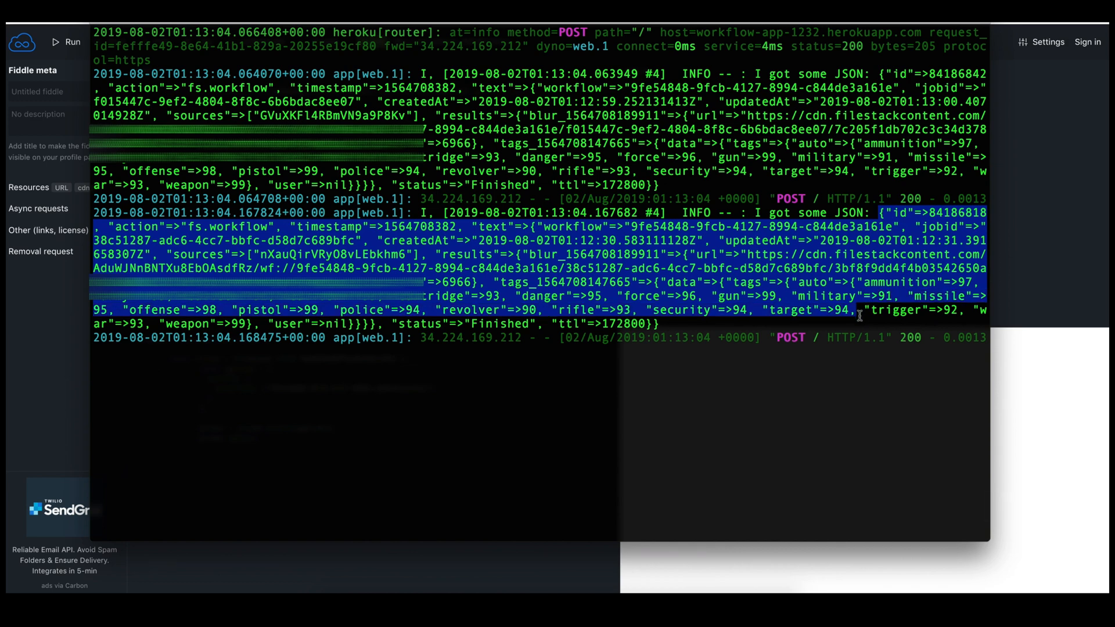
pyautogui.press('super+c')
# - Replace sample.json contents with the webhook JSON and run Format Document
pyautogui.click(451, 582)
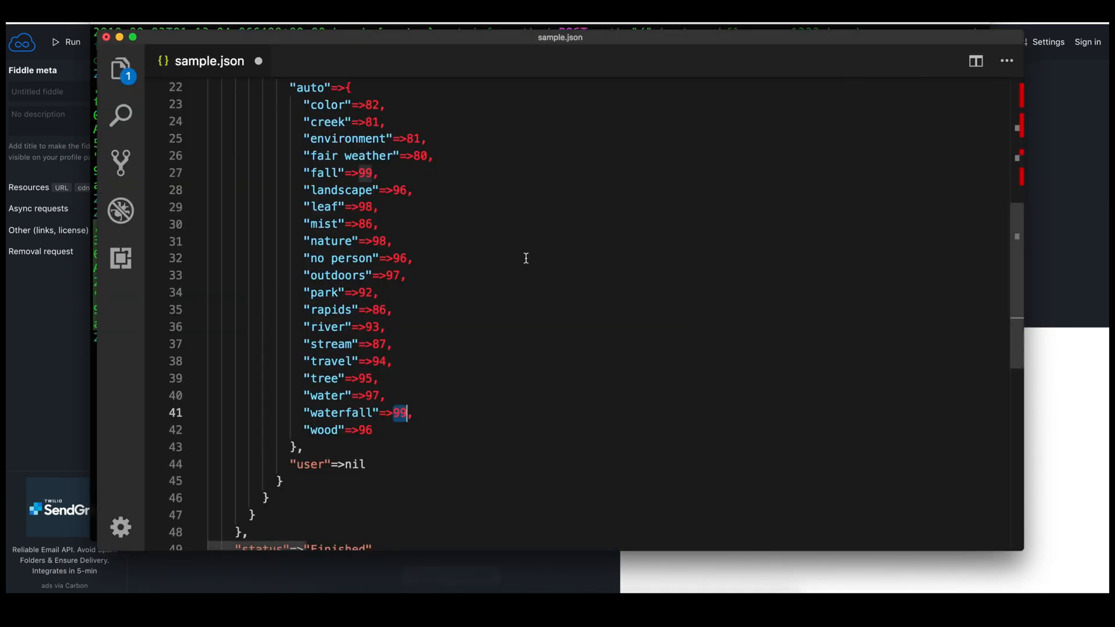
pyautogui.press('super+a')
pyautogui.press('BackSpace')
pyautogui.press('super+v')
pyautogui.rightClick(377, 85)
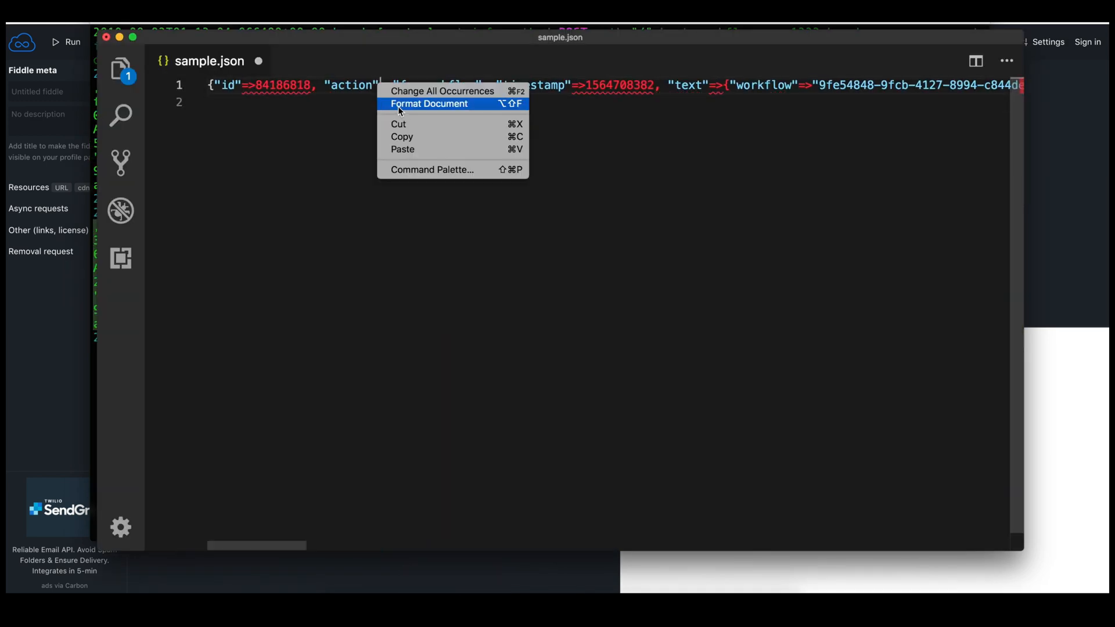
pyautogui.click(398, 108)
pyautogui.scroll(-5, 557, 261)
pyautogui.scroll(-3, 557, 262)
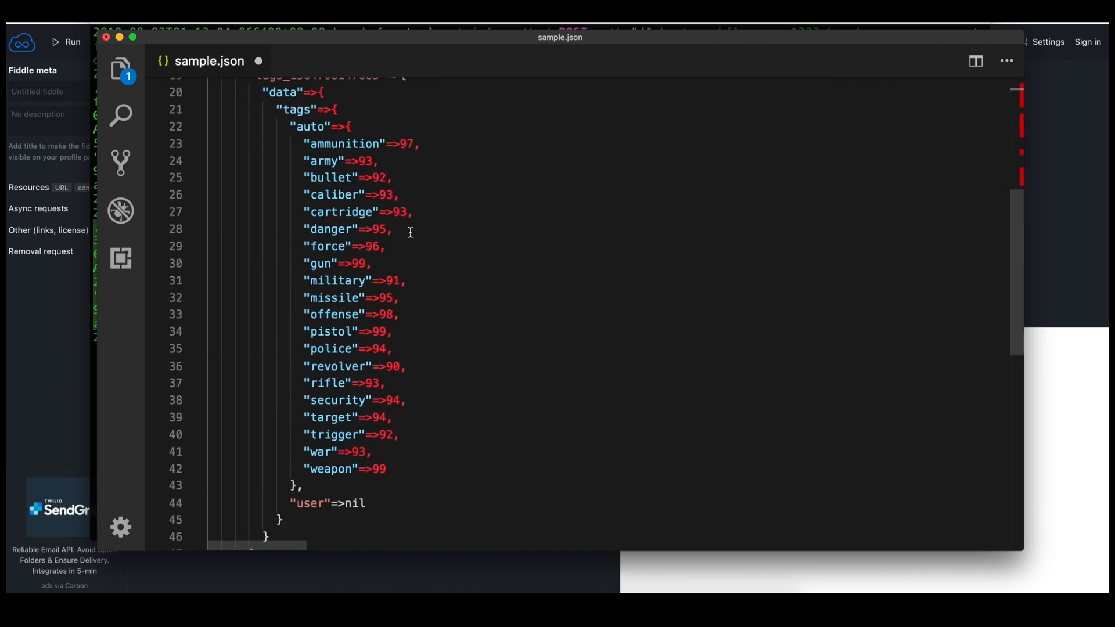
pyautogui.scroll(3, 351, 300)
pyautogui.scroll(-2, 351, 262)
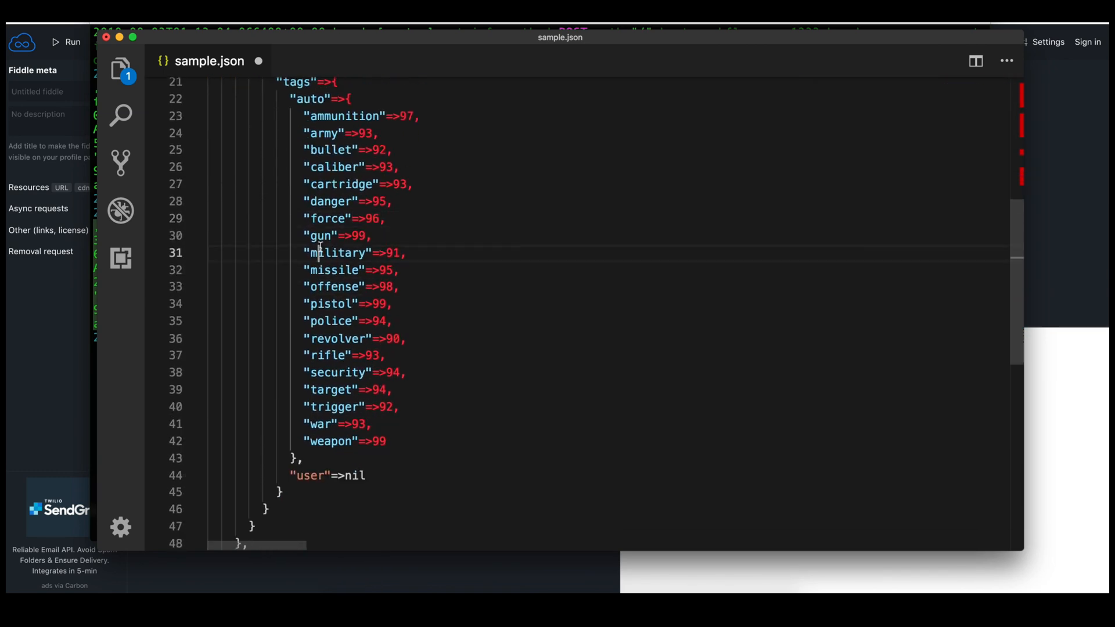
# - Highlight the gun tag and its 99 score in the formatted response
pyautogui.click(321, 236)
pyautogui.doubleClick(321, 236)
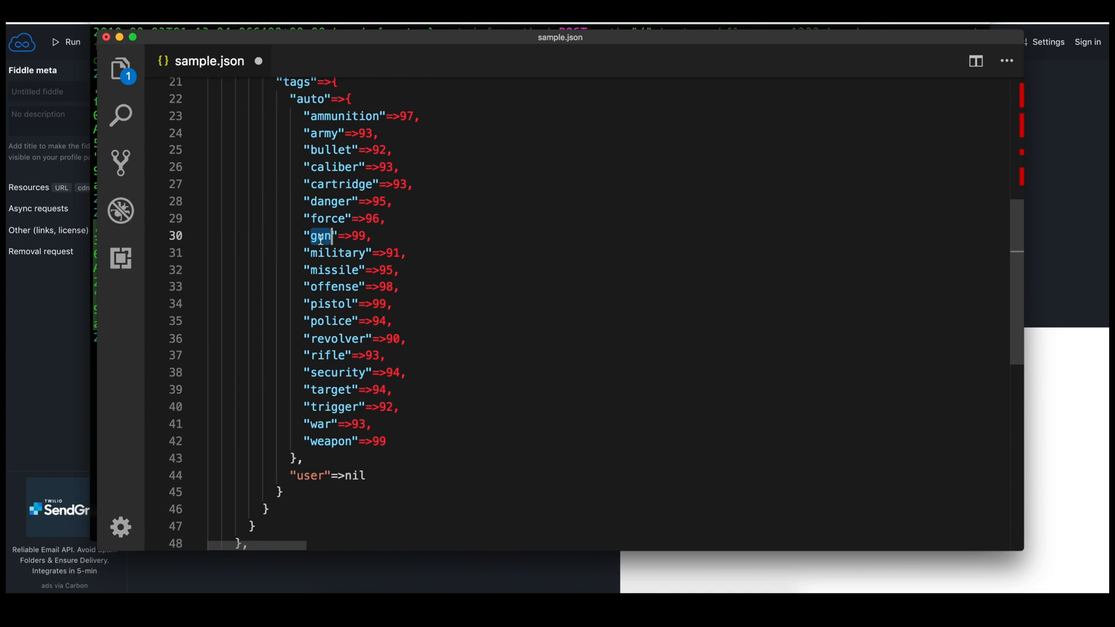
pyautogui.scroll(3, 320, 237)
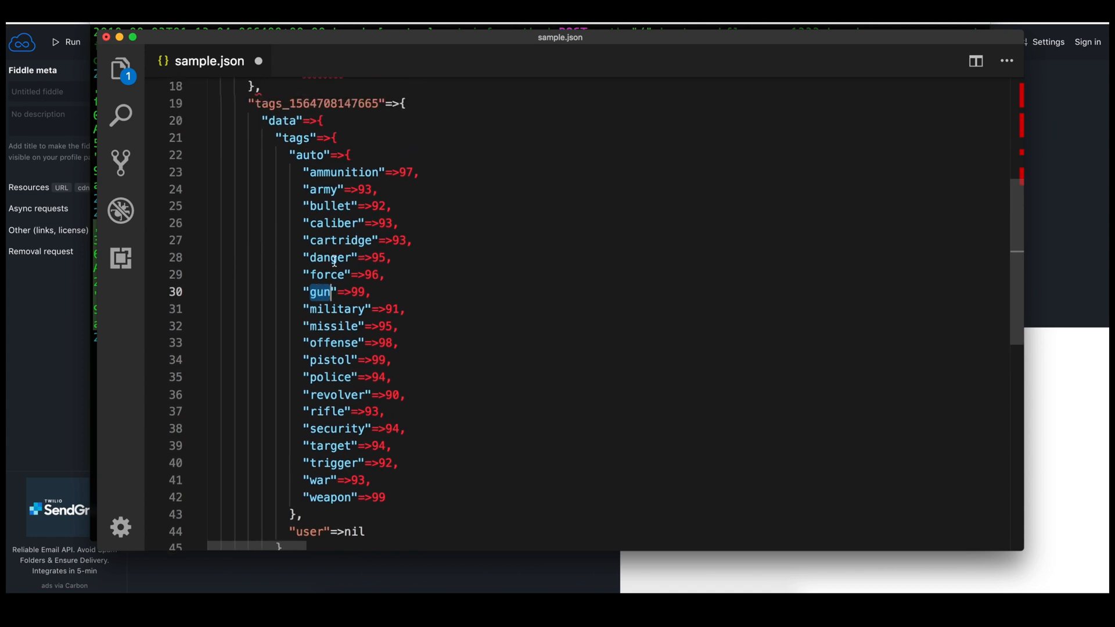
pyautogui.click(352, 293)
pyautogui.doubleClick(356, 292)
pyautogui.scroll(5, 351, 292)
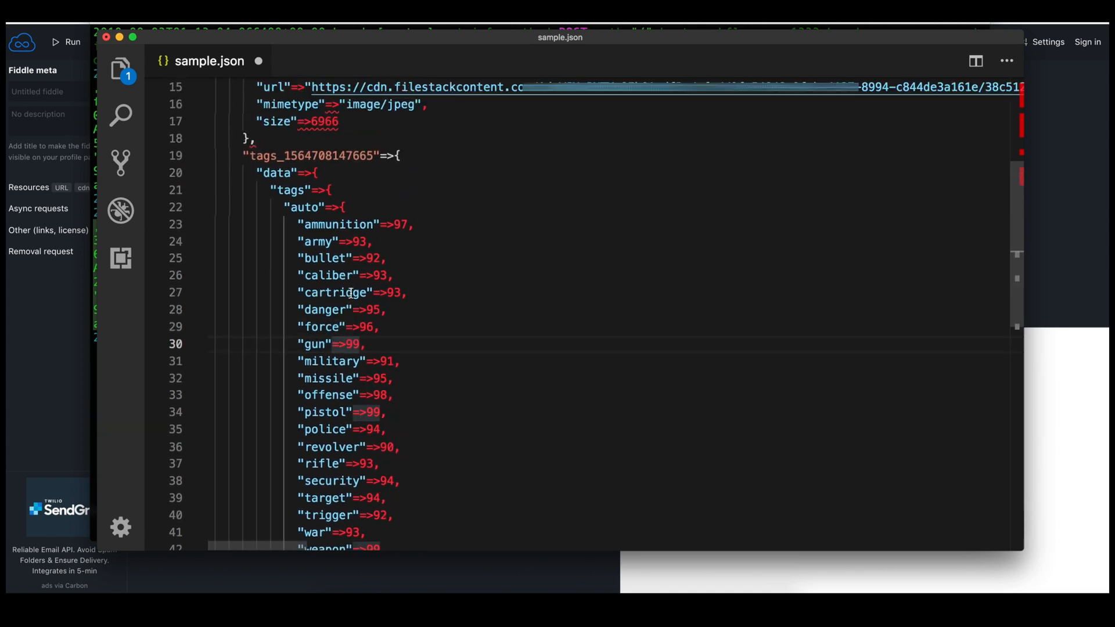
pyautogui.scroll(3, 351, 293)
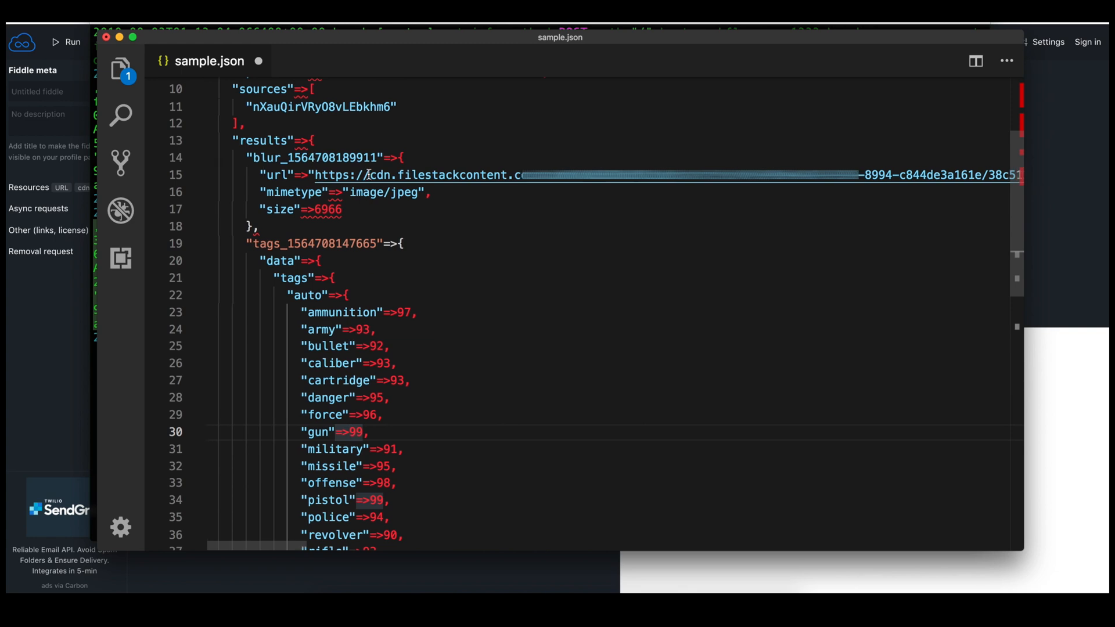
pyautogui.scroll(1, 315, 158)
pyautogui.moveTo(305, 185)
pyautogui.mouseDown()
pyautogui.moveTo(1025, 208)
pyautogui.moveTo(1025, 190)
pyautogui.mouseUp()
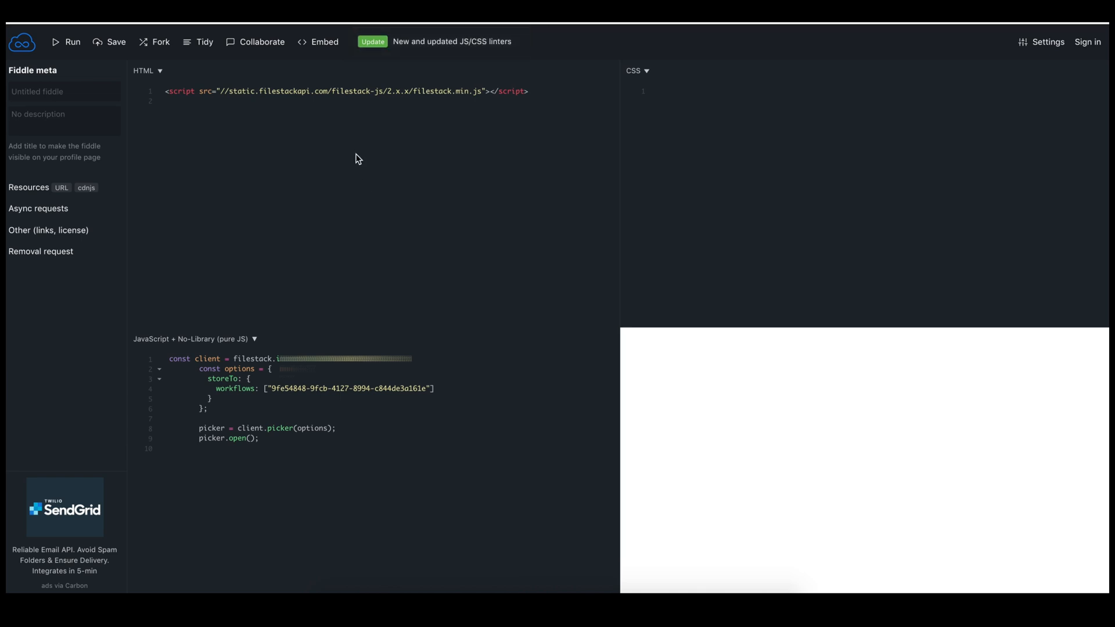
# - Run the fiddle and upload ontariowaterfalls-thumb.jpg through the picker
pyautogui.click(66, 41)
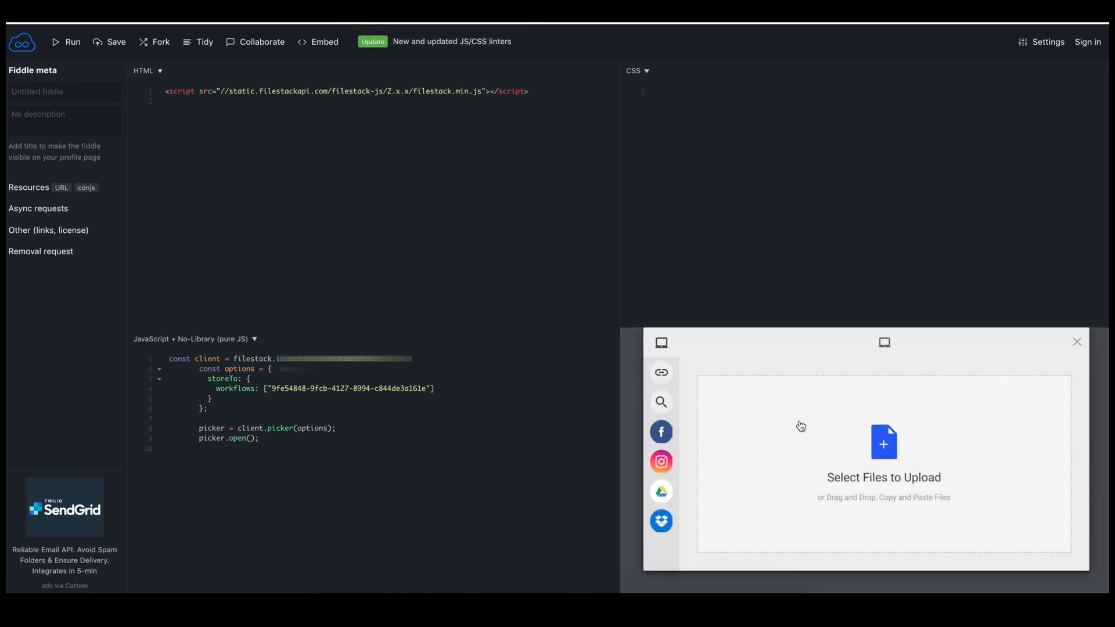
pyautogui.click(732, 427)
pyautogui.click(498, 50)
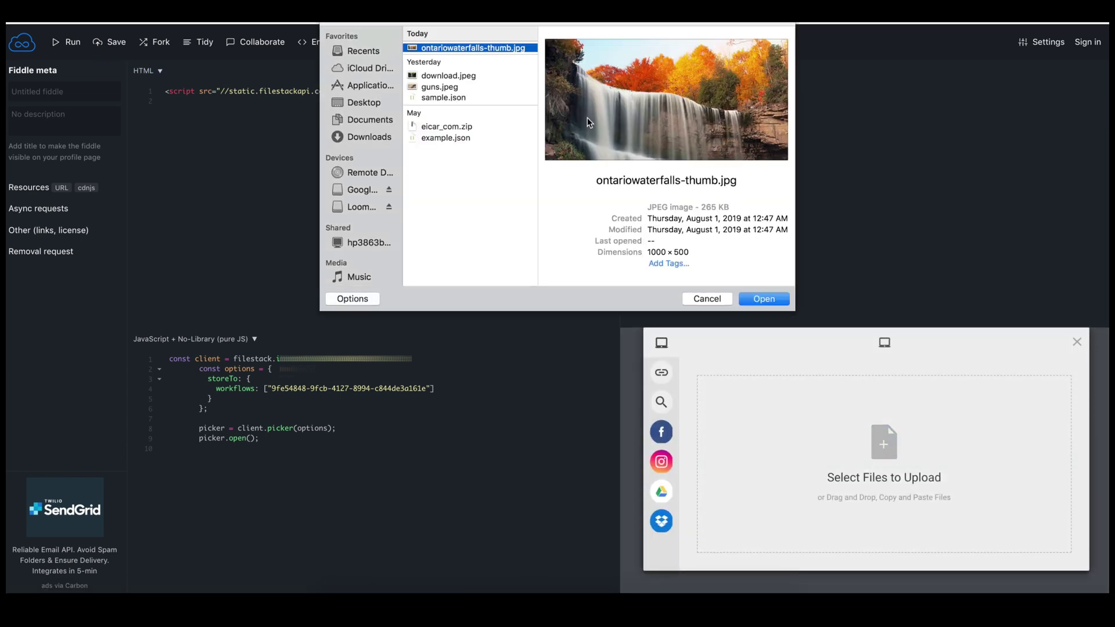
pyautogui.click(764, 299)
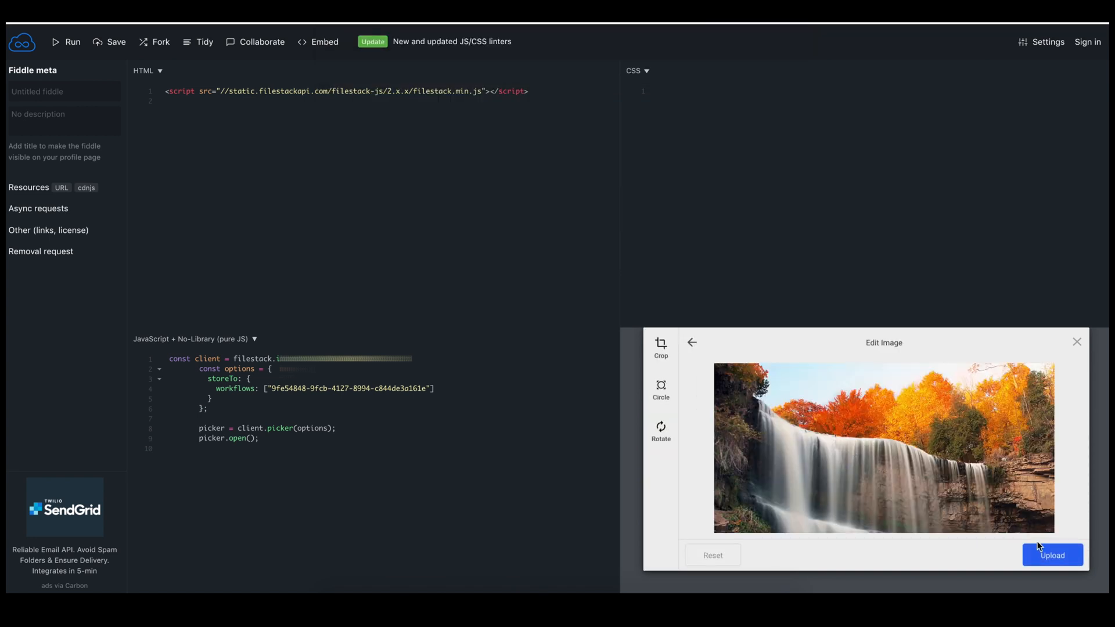
pyautogui.click(1045, 554)
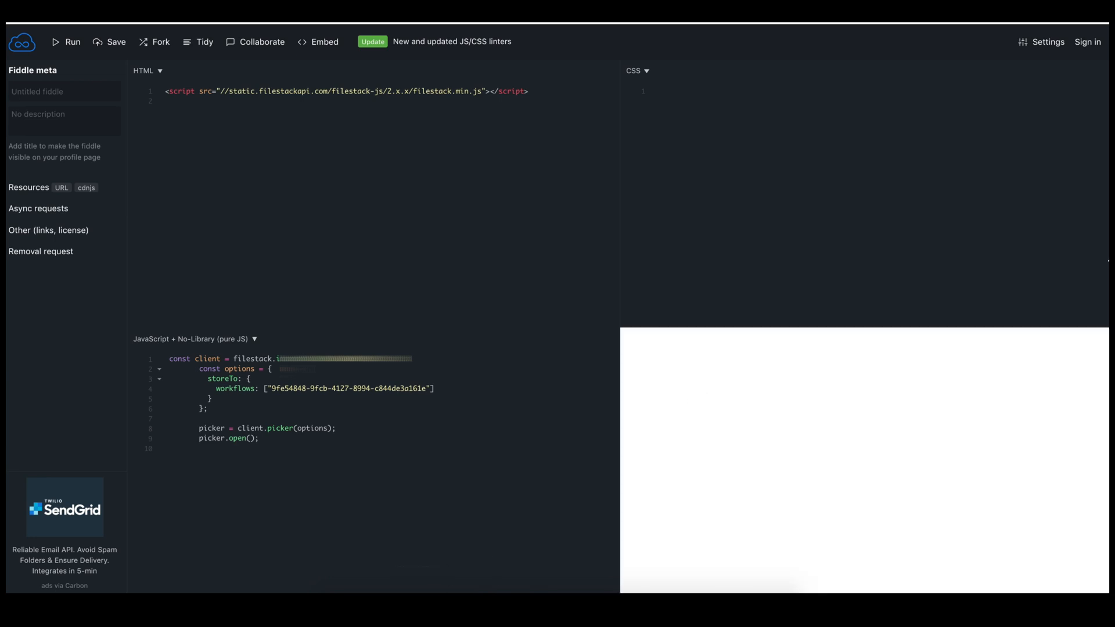
# - Select the waterfall's webhook JSON in the heroku log and return to sample.json
pyautogui.click(455, 591)
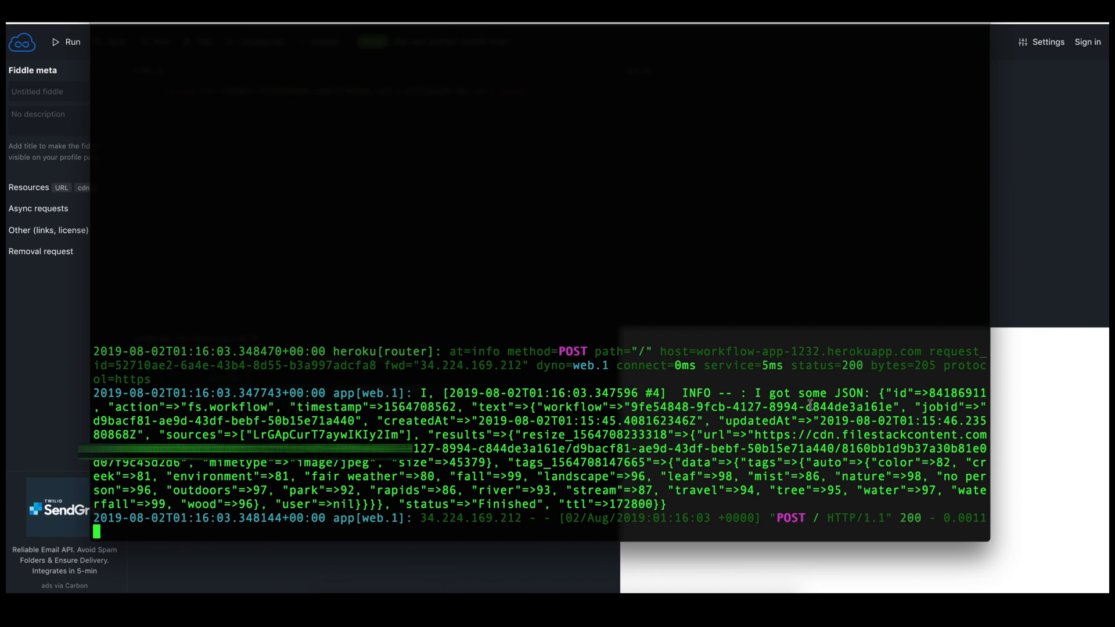
pyautogui.moveTo(878, 393); pyautogui.dragTo(804, 499)
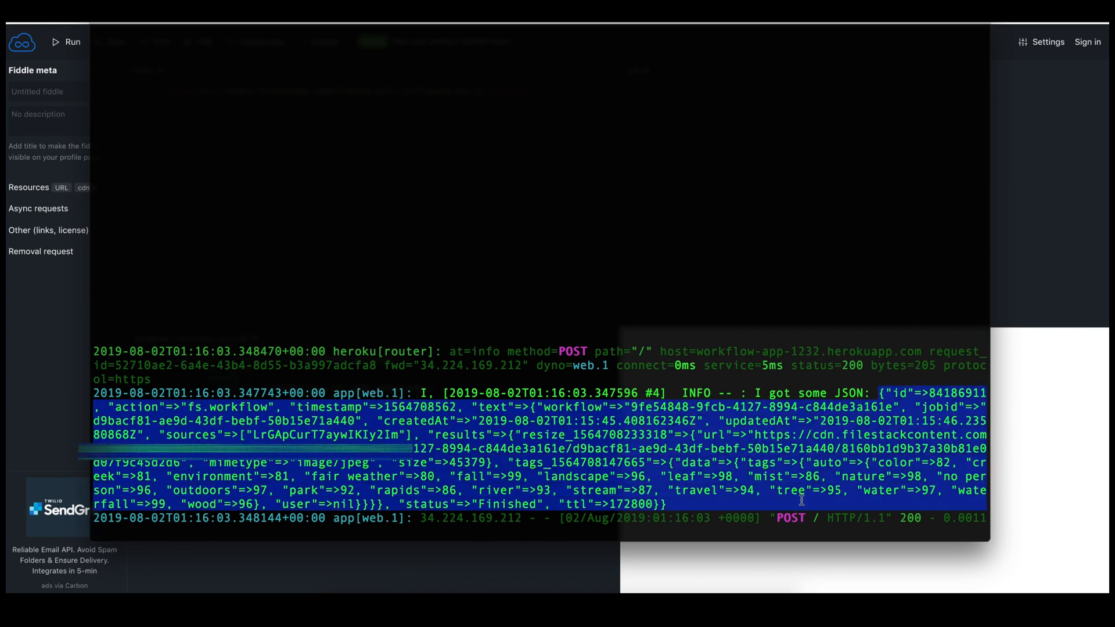
pyautogui.click(451, 601)
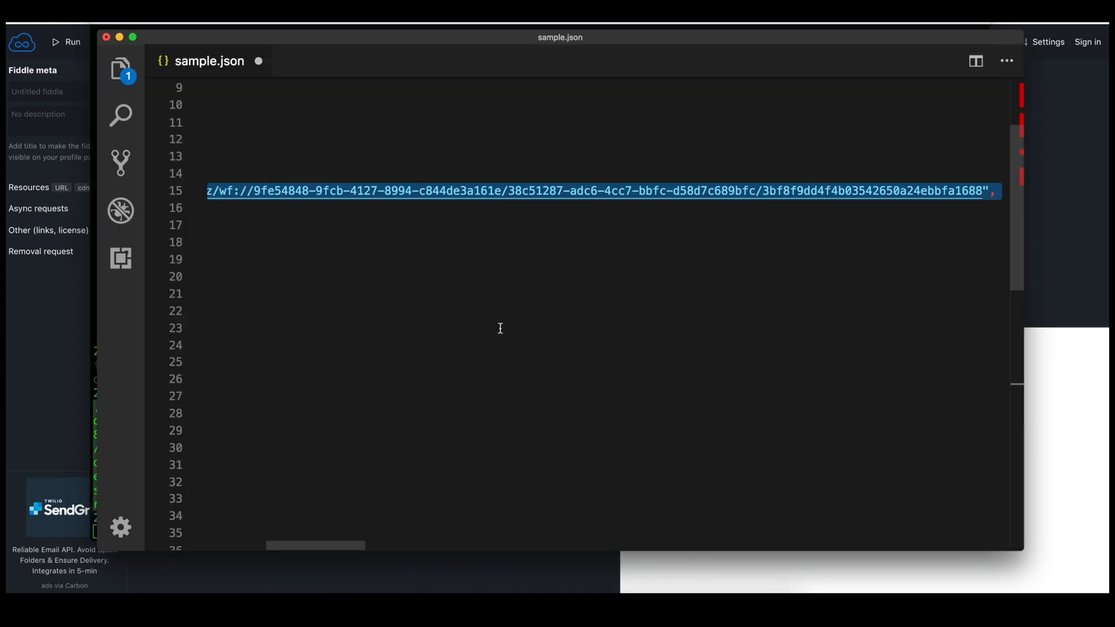
# - Paste the waterfall webhook JSON into sample.json and run Format Document
pyautogui.press('super+v')
pyautogui.rightClick(477, 87)
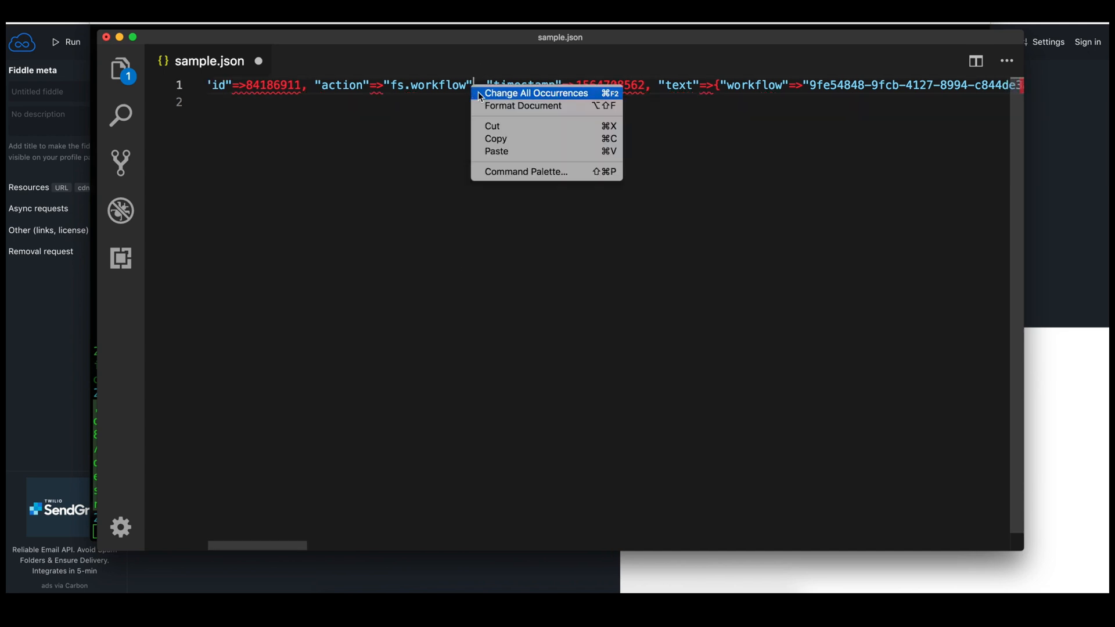
pyautogui.click(522, 105)
pyautogui.scroll(-5, 428, 201)
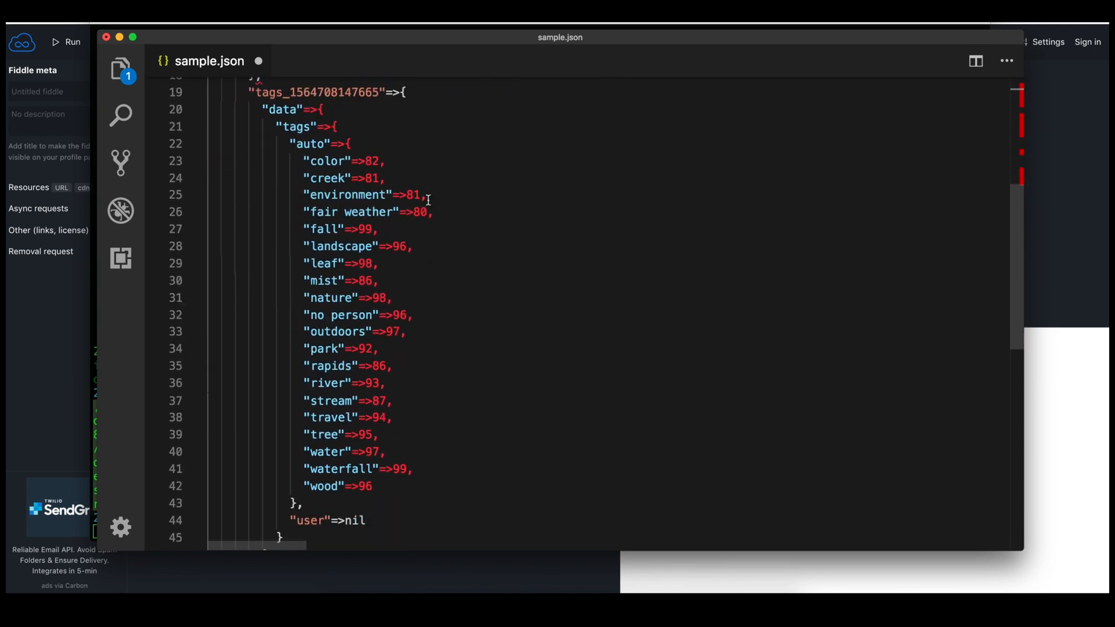
# - Highlight the nature tags, size 45379, resize result key and resized image URL
pyautogui.moveTo(304, 161)
pyautogui.mouseDown()
pyautogui.moveTo(424, 475)
pyautogui.moveTo(375, 486)
pyautogui.mouseUp()
pyautogui.scroll(4, 427, 305)
pyautogui.scroll(1, 427, 305)
pyautogui.scroll(1, 302, 241)
pyautogui.doubleClick(336, 222)
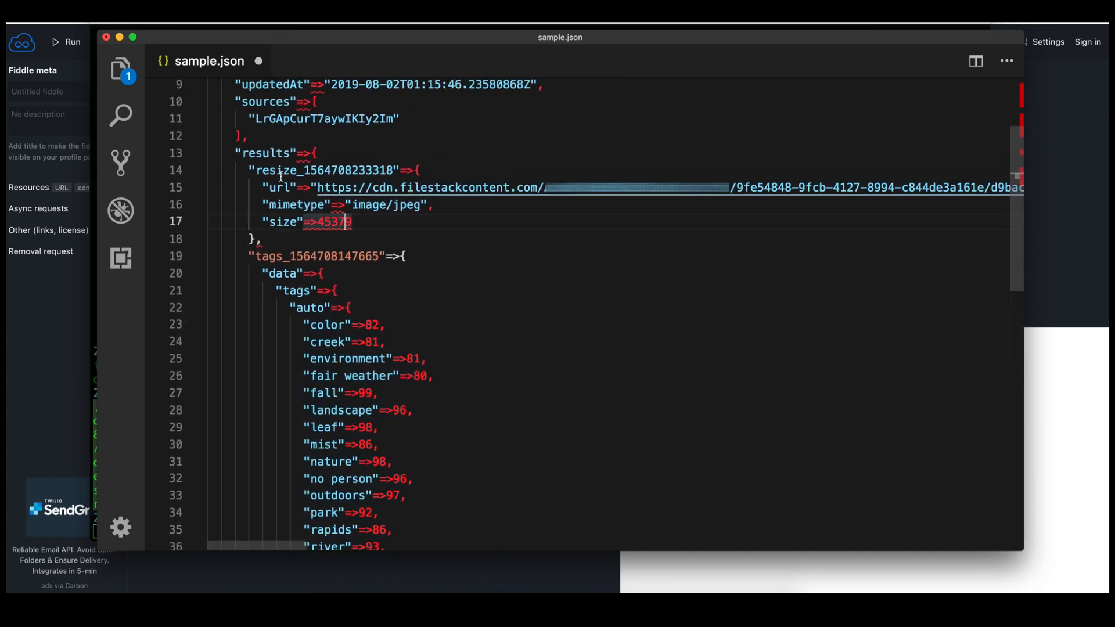
pyautogui.doubleClick(279, 171)
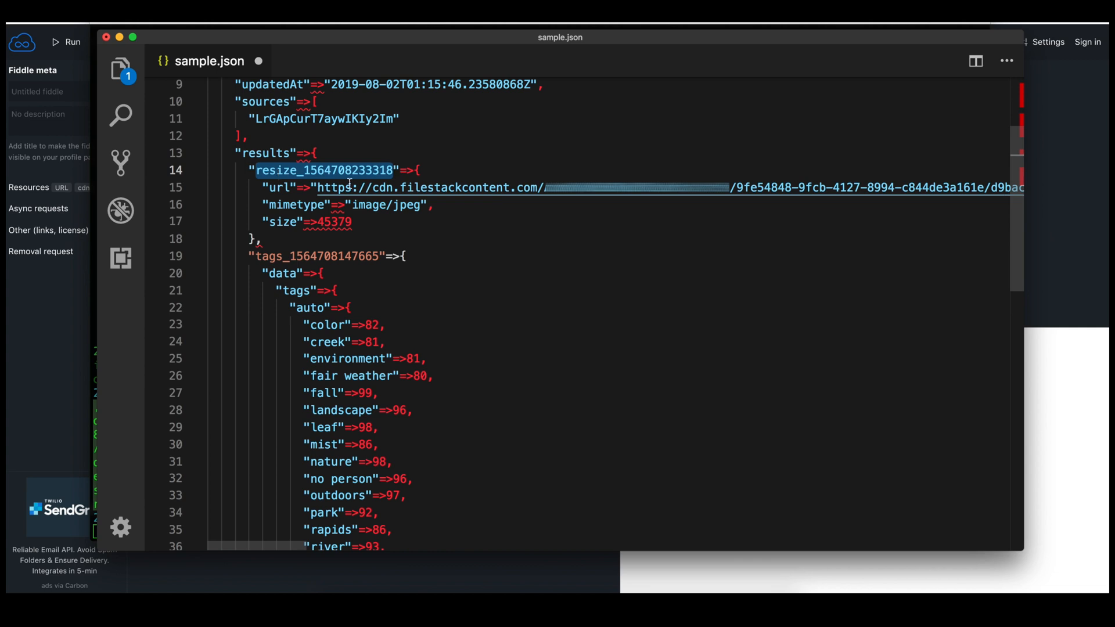
pyautogui.moveTo(314, 187); pyautogui.dragTo(939, 186)
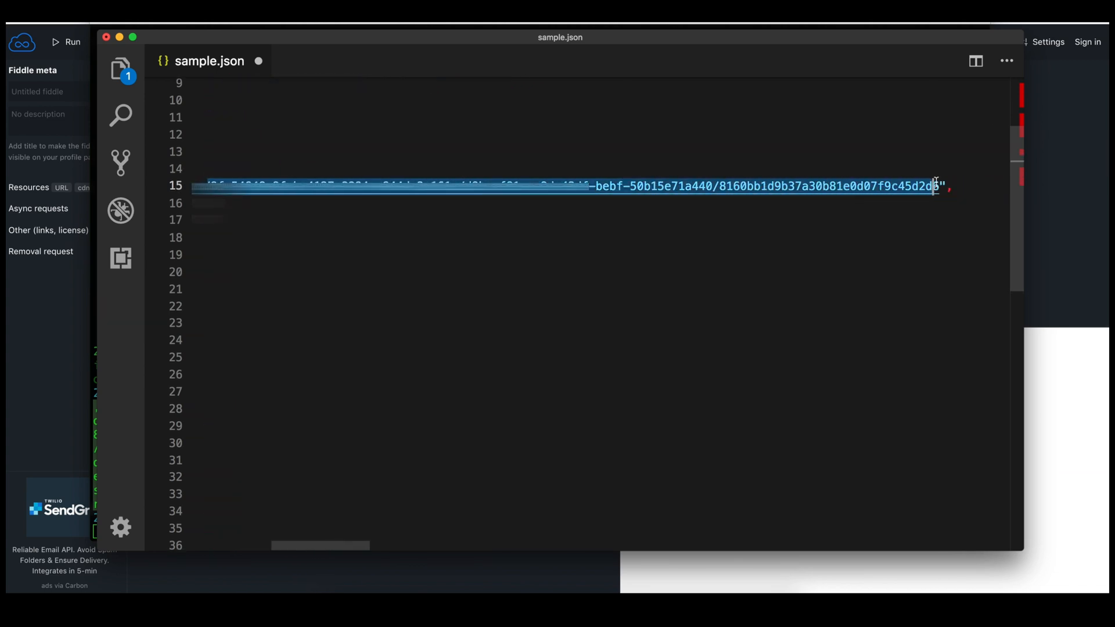